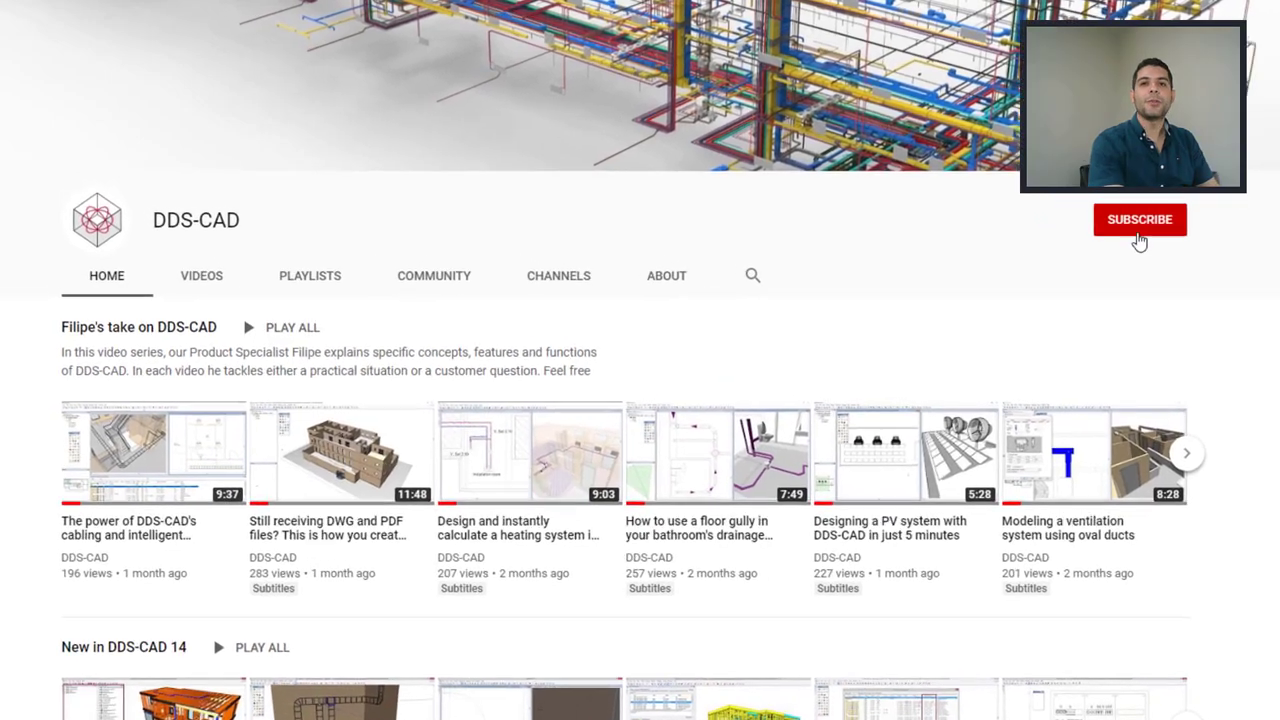
Step: Subscribe to the DDS-CAD YouTube channel, with a brief reroute attempt on the horizontal duct
click(1137, 236)
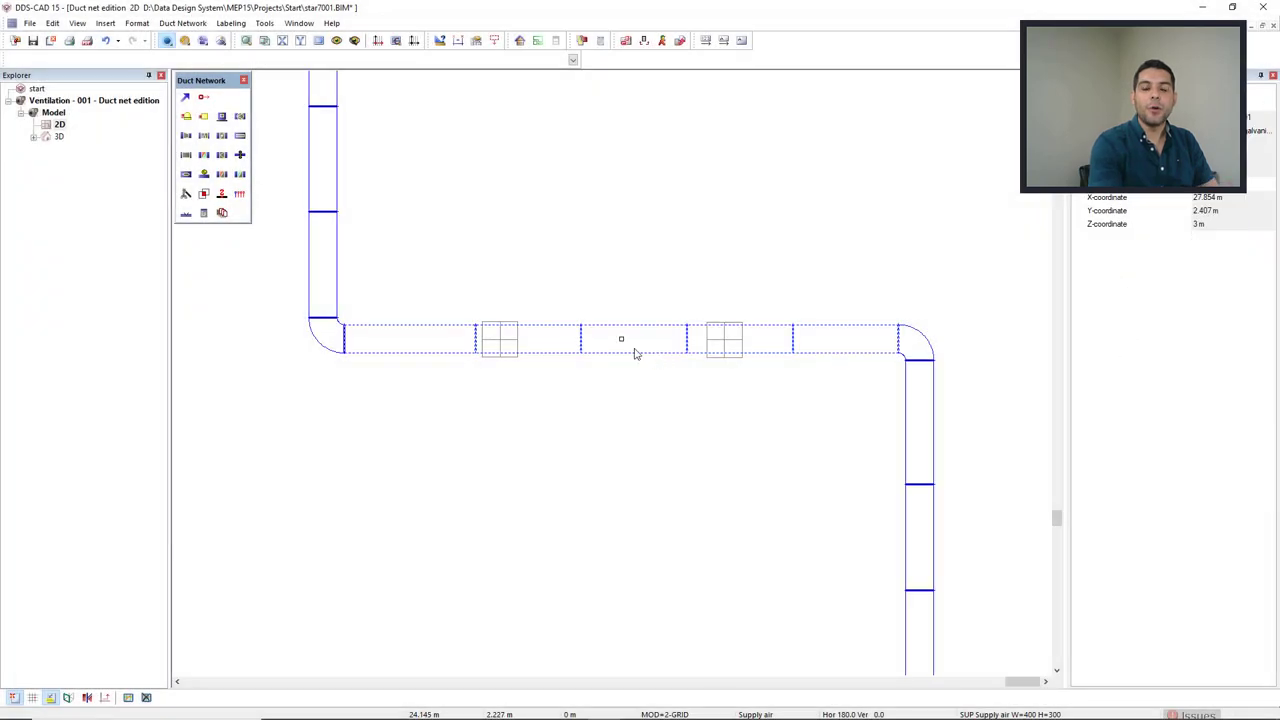
right_click(622, 338)
click(676, 368)
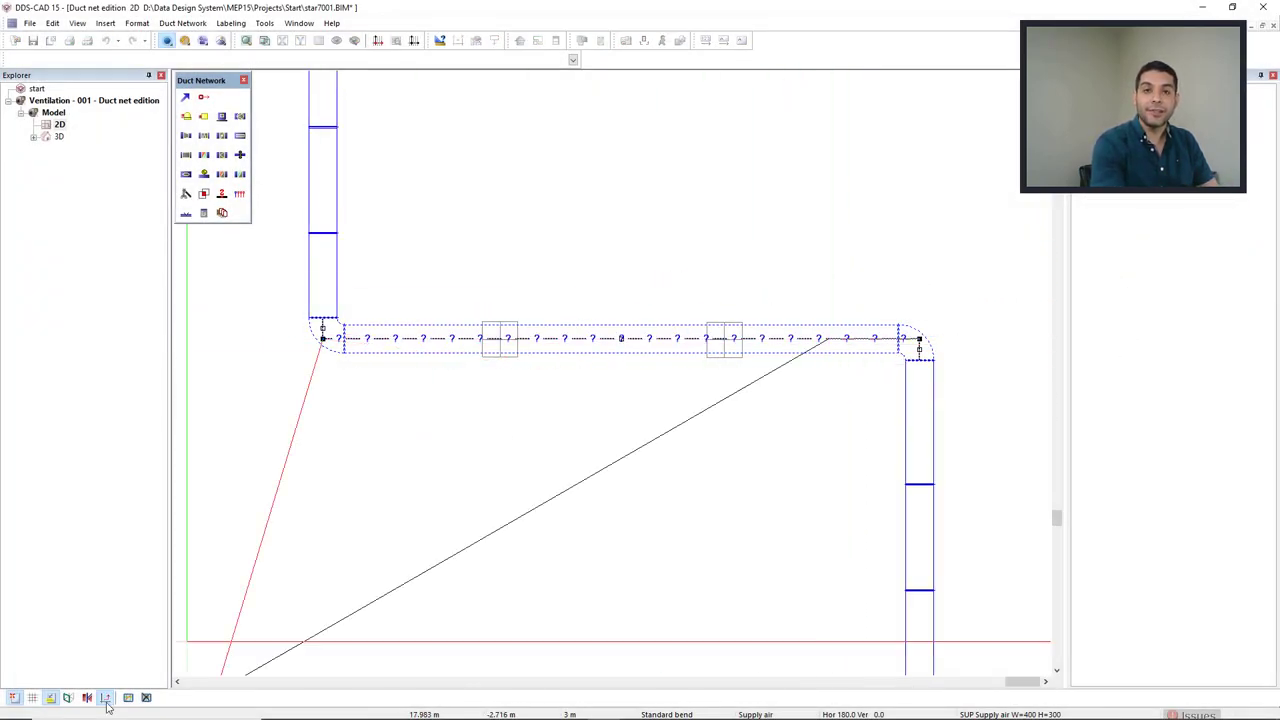
click(833, 397)
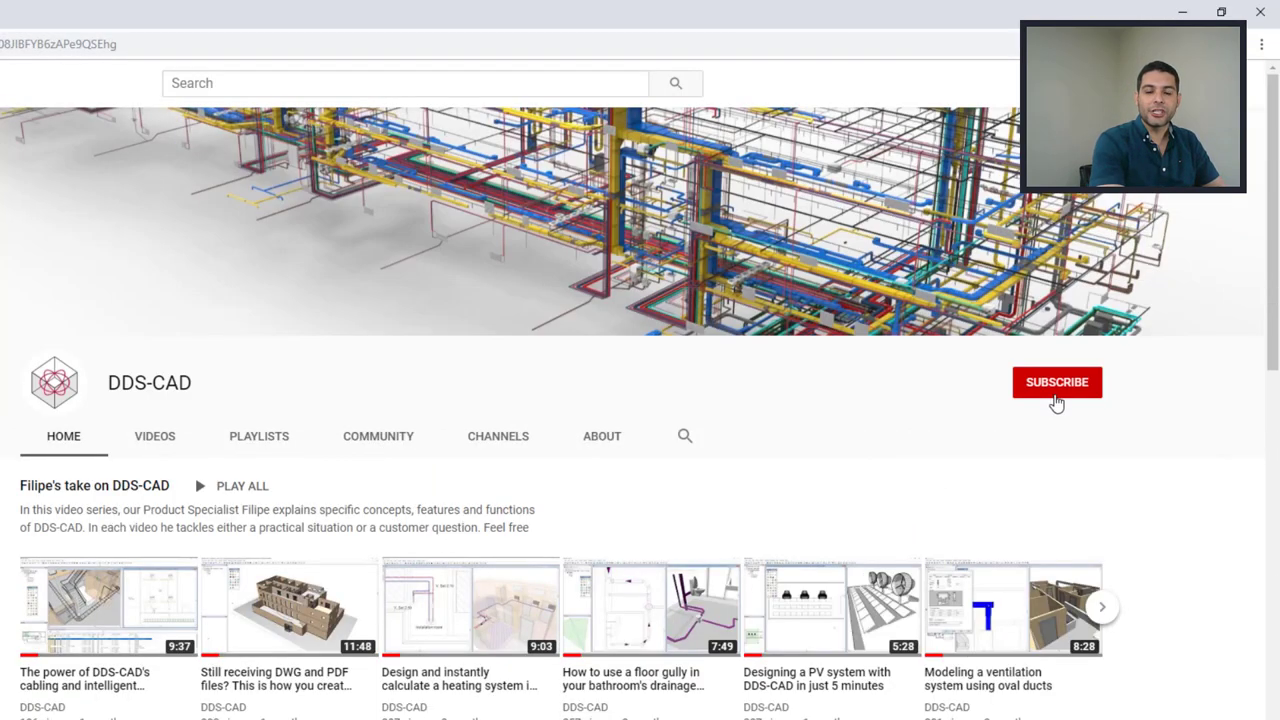
click(1054, 396)
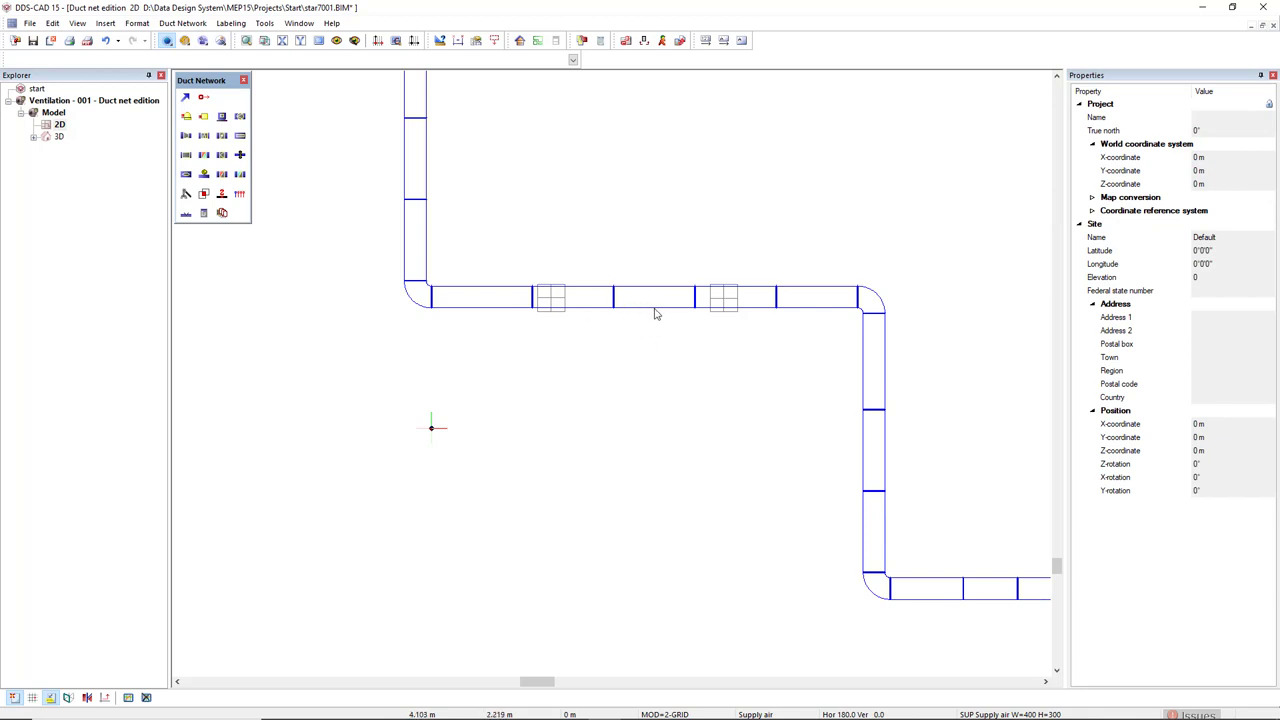
Step: Move the horizontal duct run parallel to a new position below the two air terminals
click(654, 312)
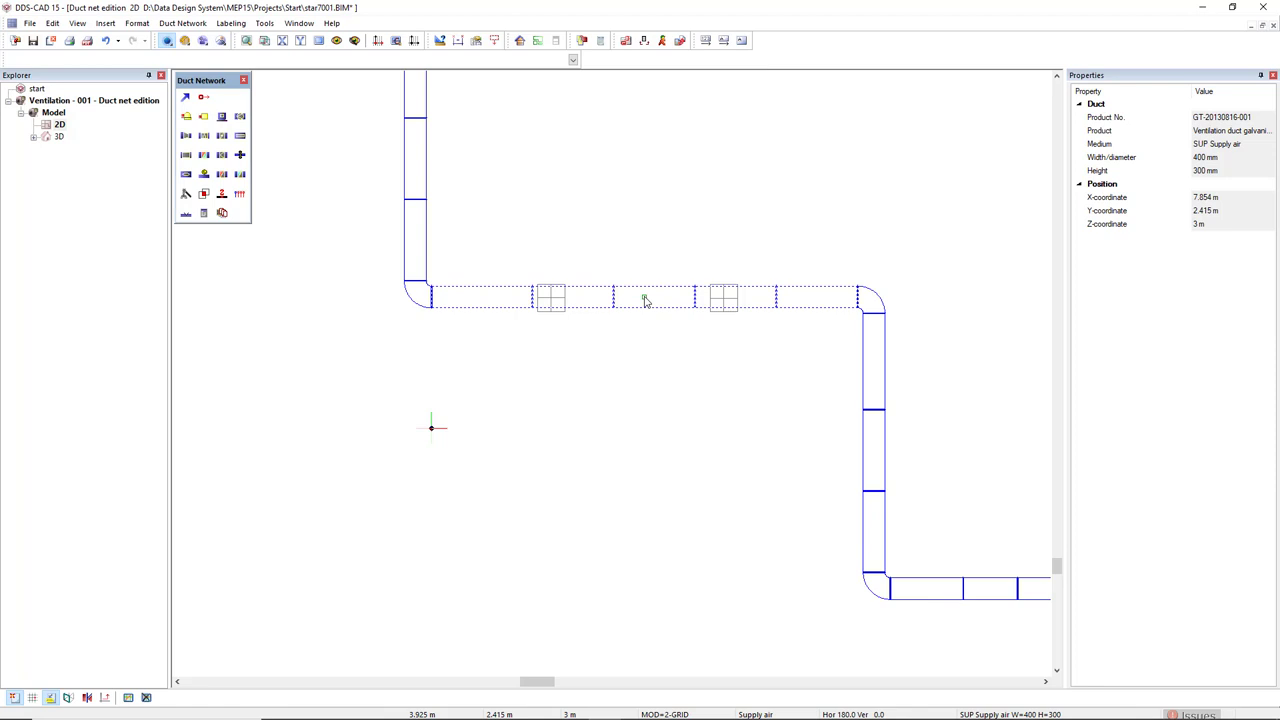
click(645, 300)
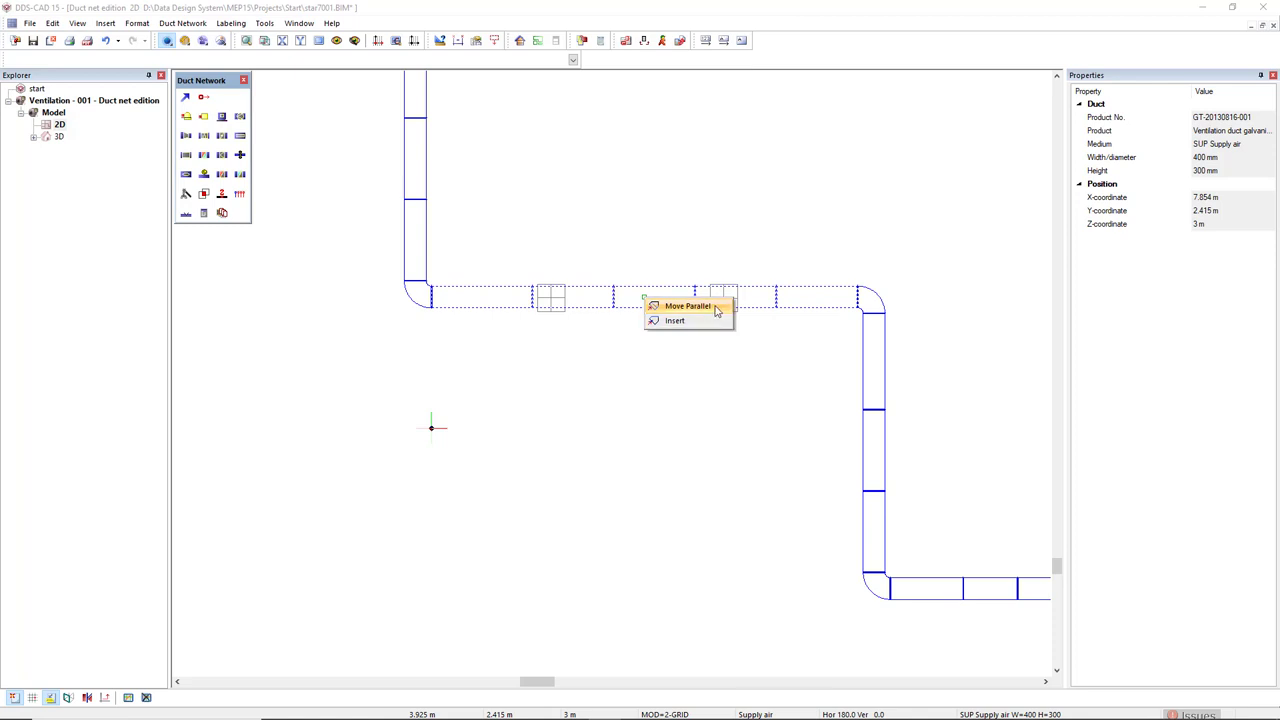
click(716, 308)
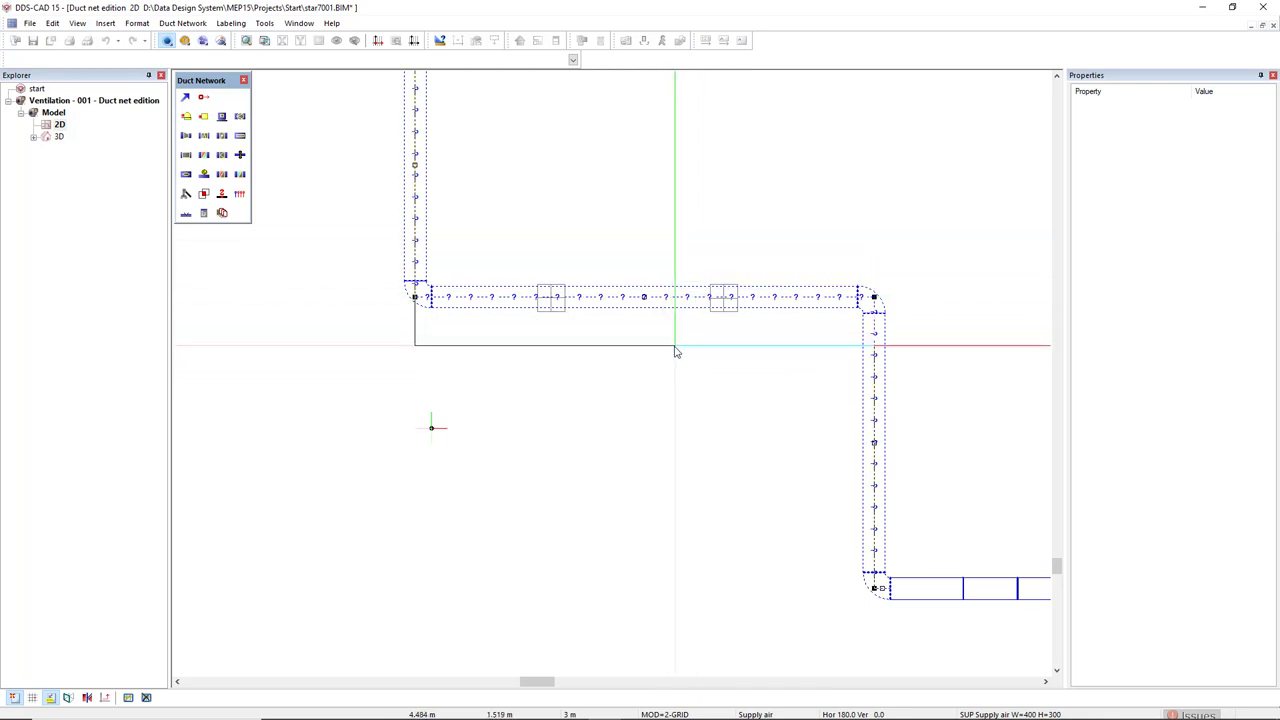
click(677, 350)
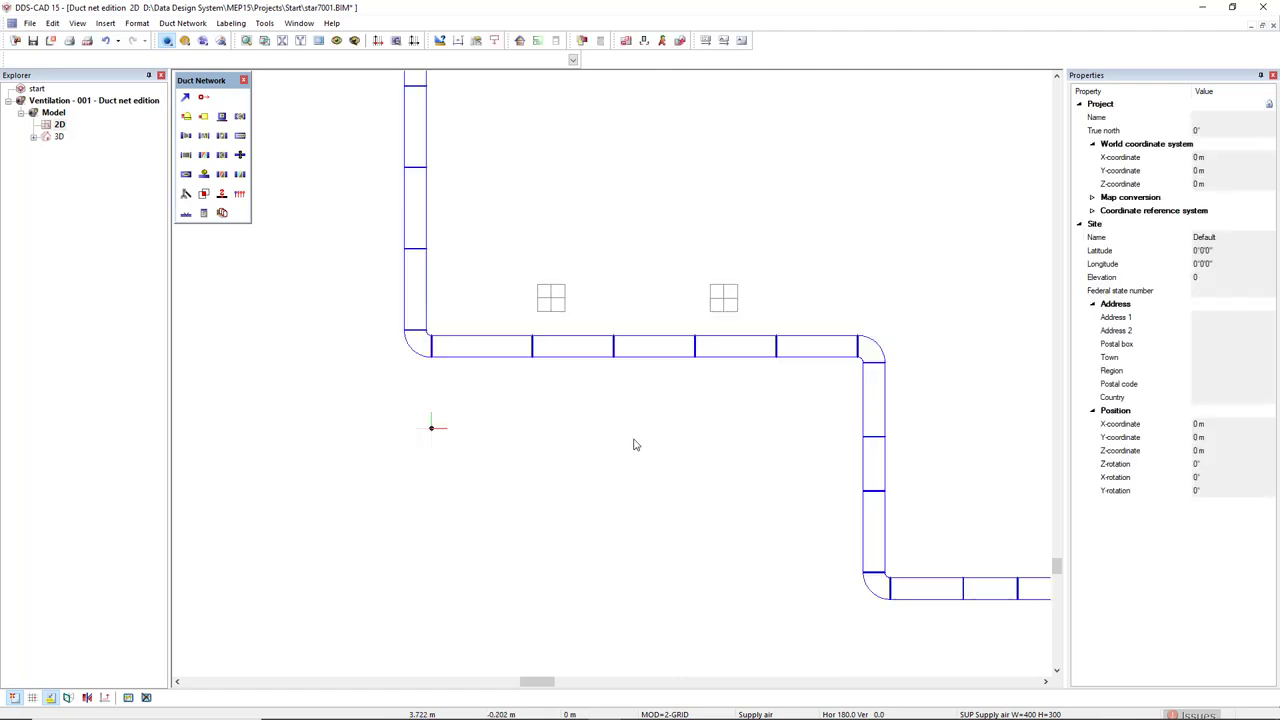
Step: Move the horizontal duct run back through the air terminals with Move Parallel
click(644, 350)
click(645, 348)
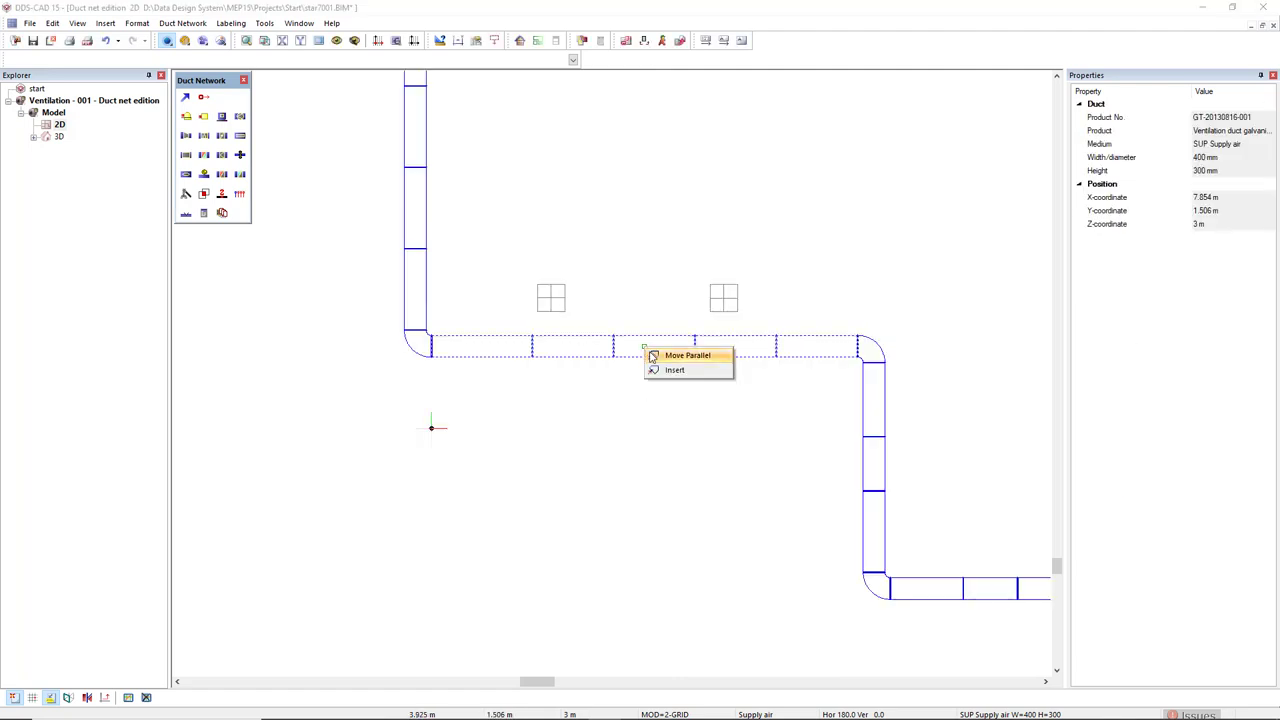
click(655, 356)
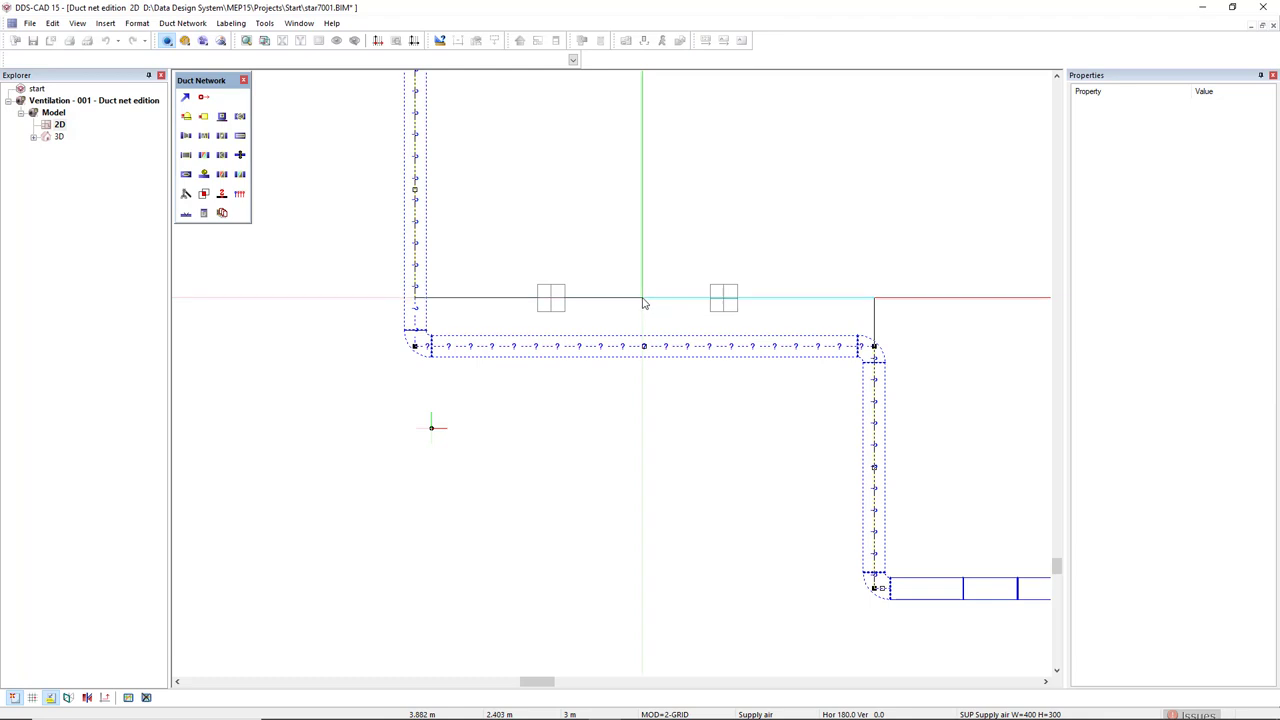
click(644, 303)
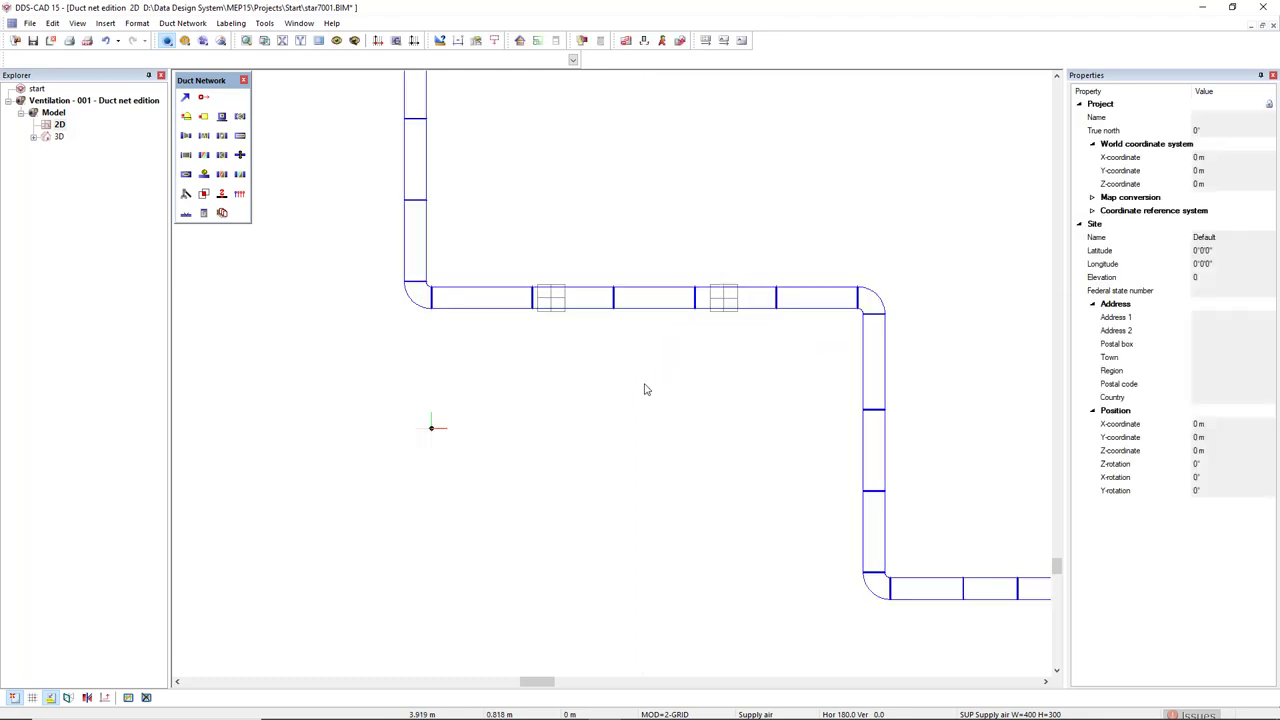
Step: Offset the duct run 2 m from its midpoint using Relative from Position
click(651, 311)
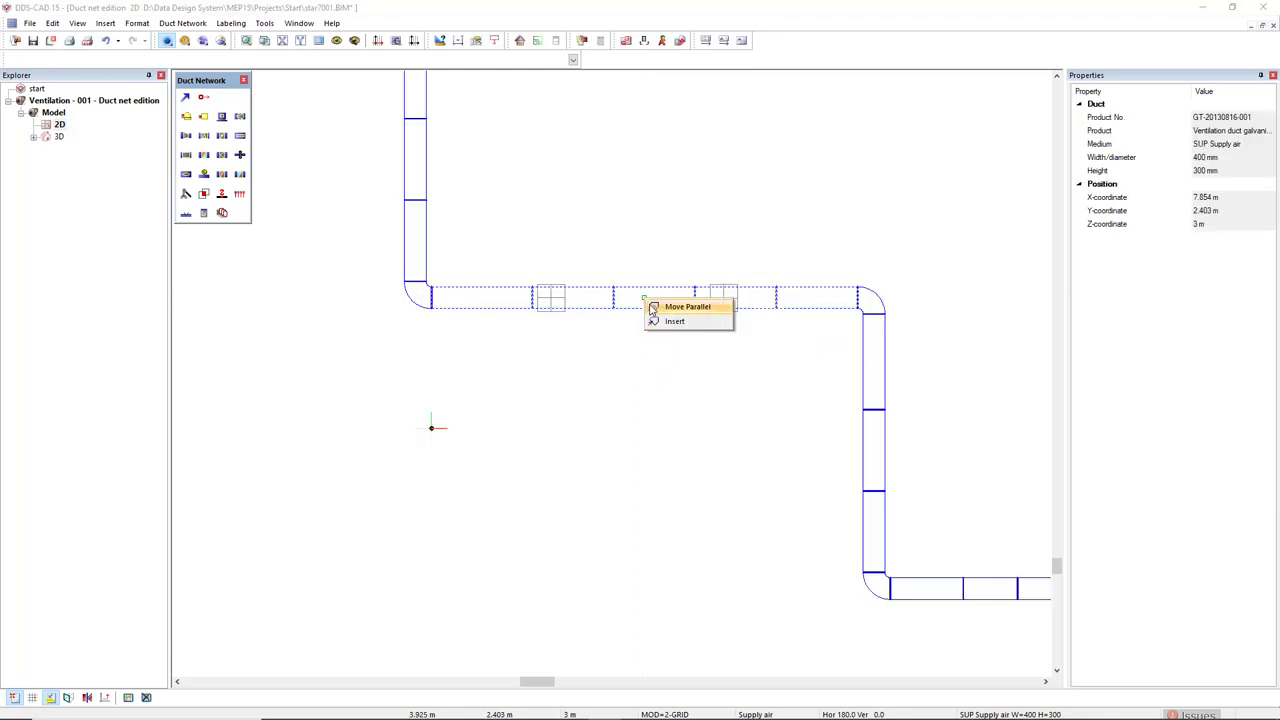
click(655, 306)
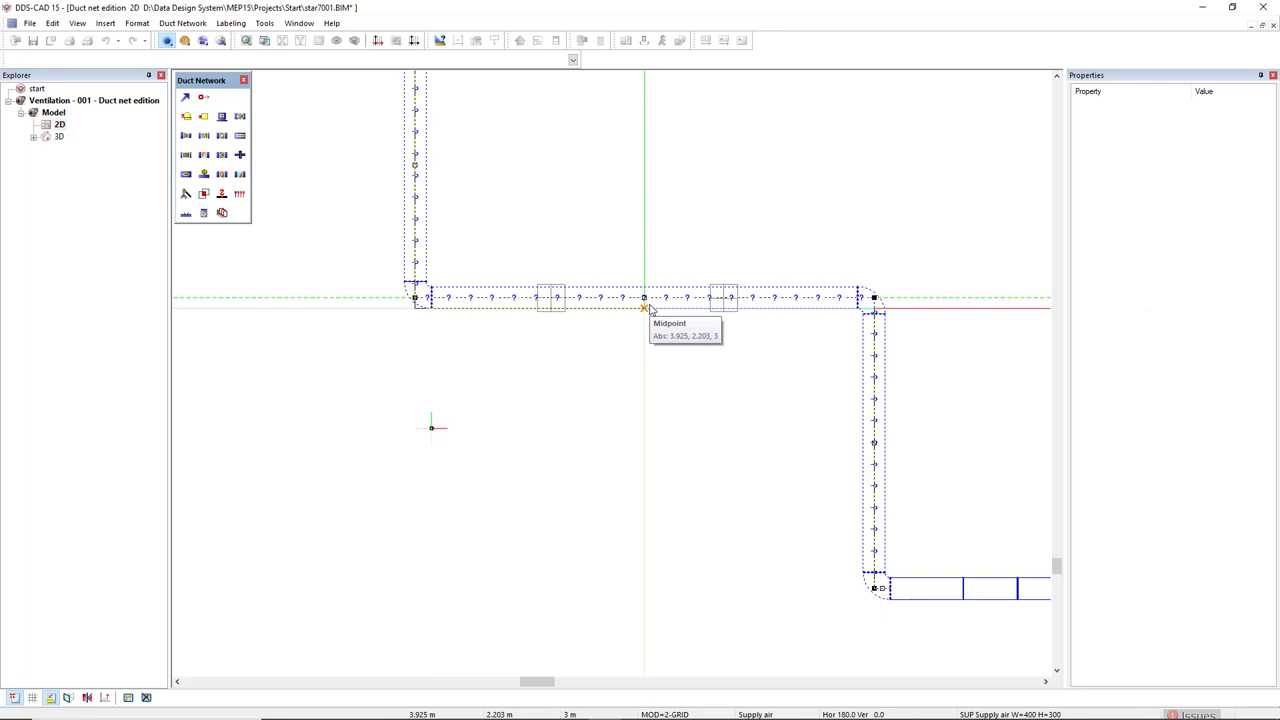
click(648, 310)
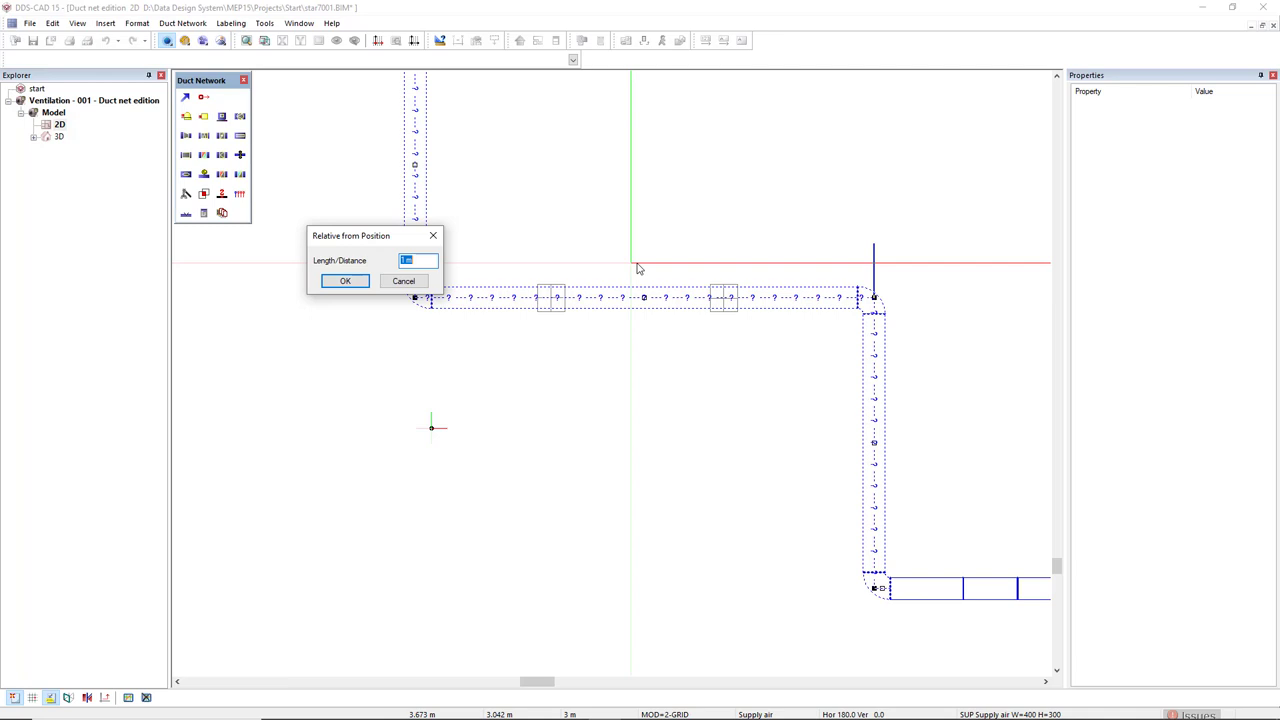
text(2)
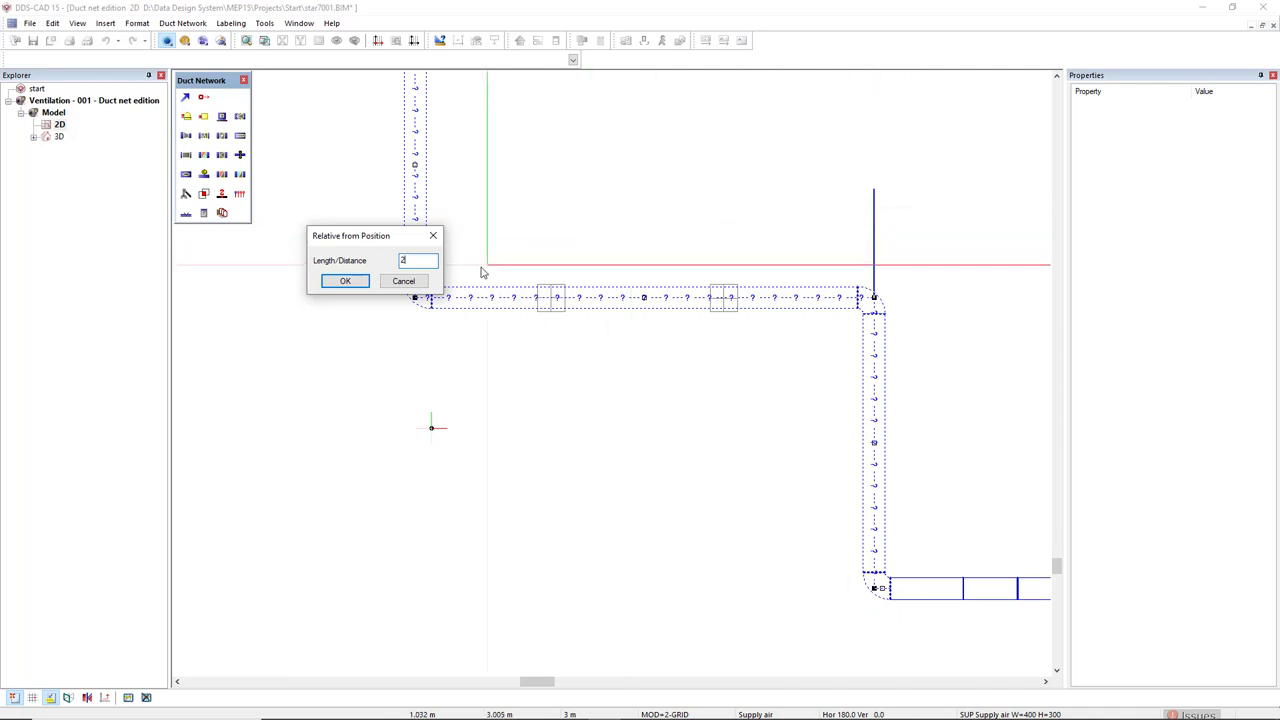
click(338, 282)
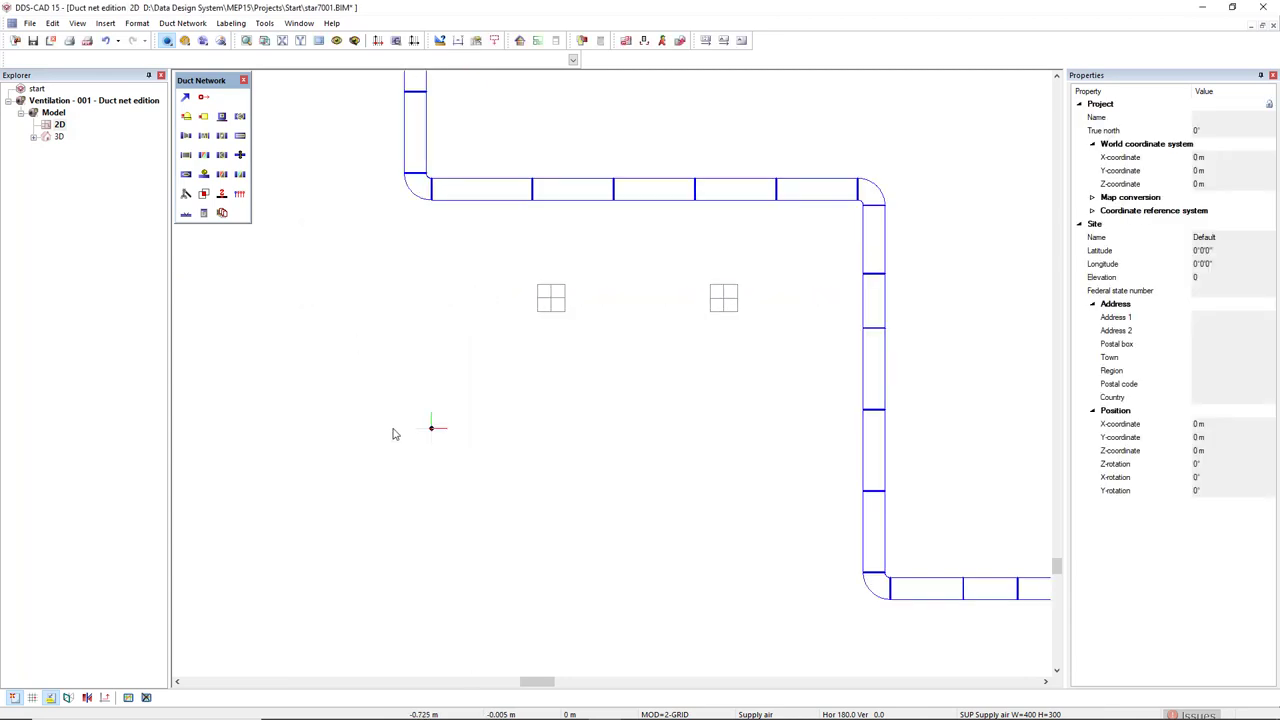
Step: Window-select the whole duct network and copy it to the right of the original
scroll(394, 432, down, 2)
scroll(394, 432, down, 2)
drag(347, 507, 750, 240)
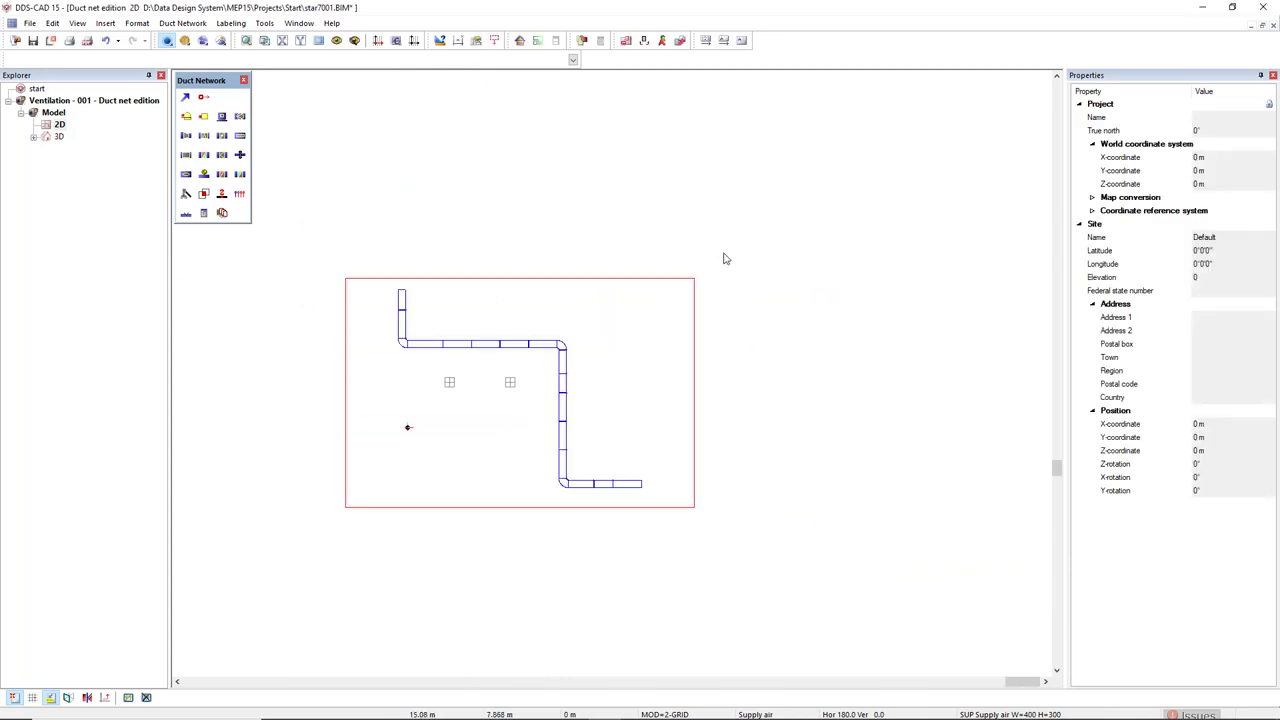
key(ctrl+c)
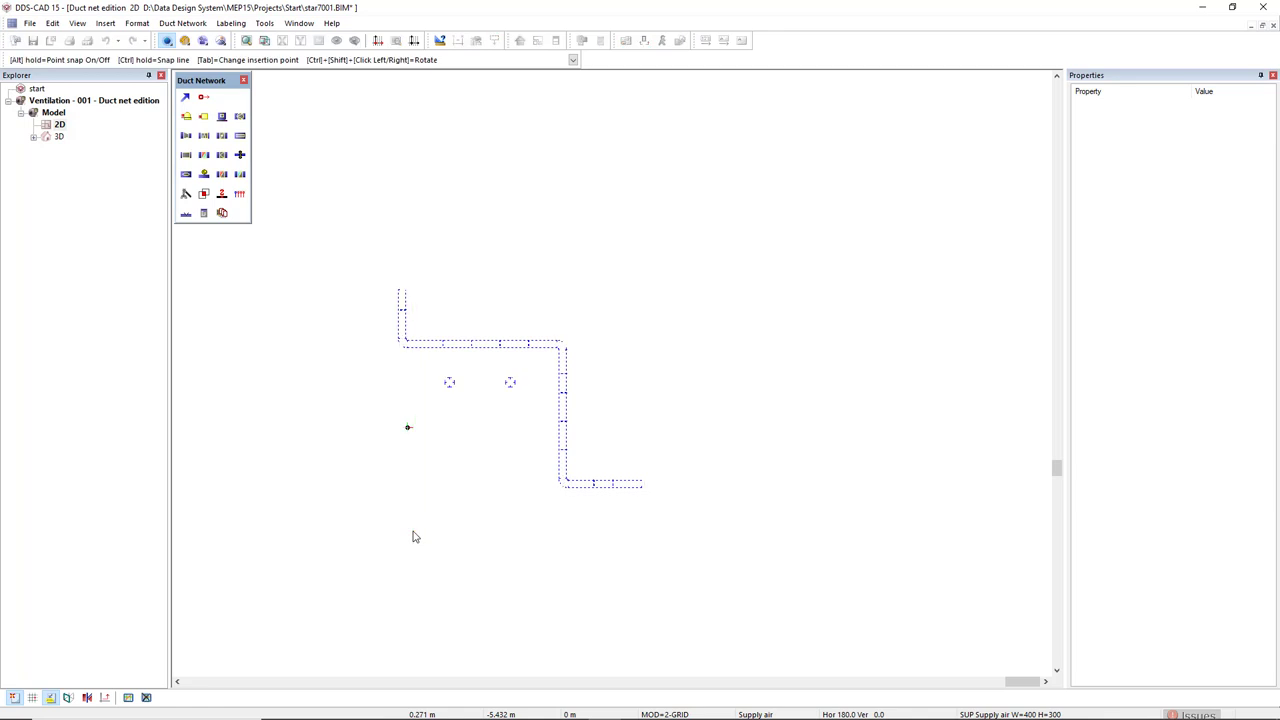
click(413, 532)
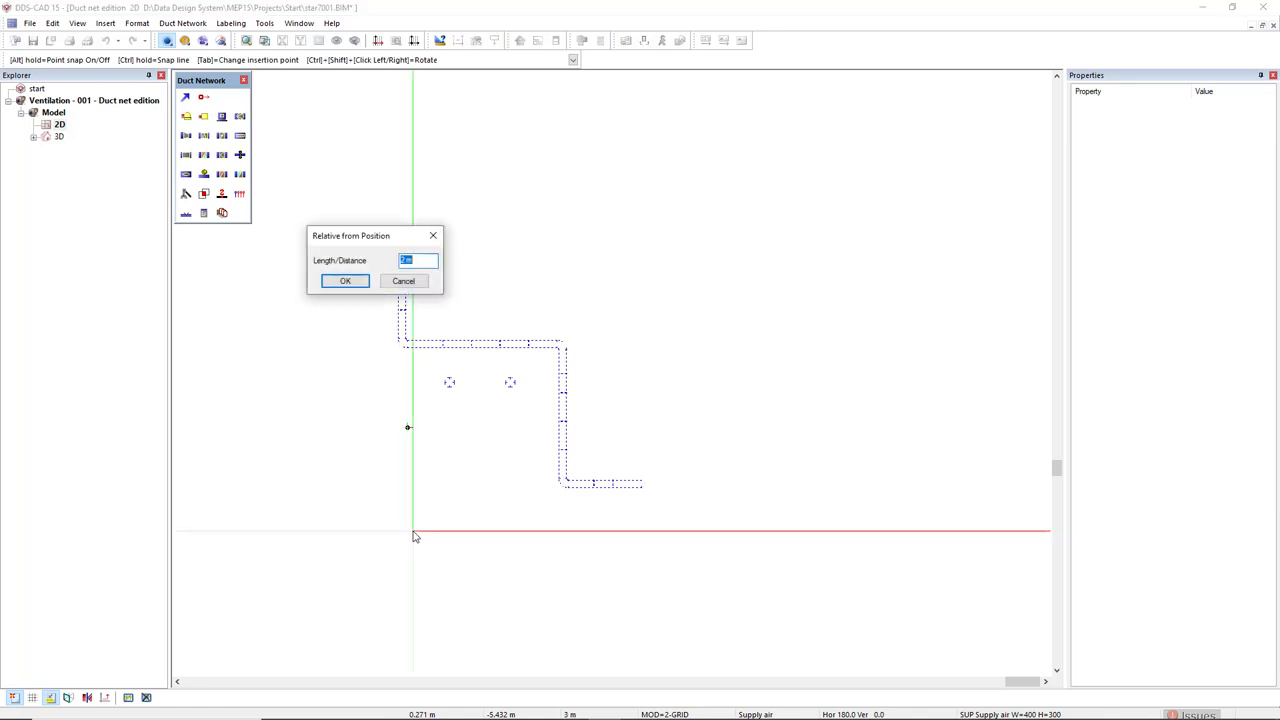
key(Return)
key(Escape)
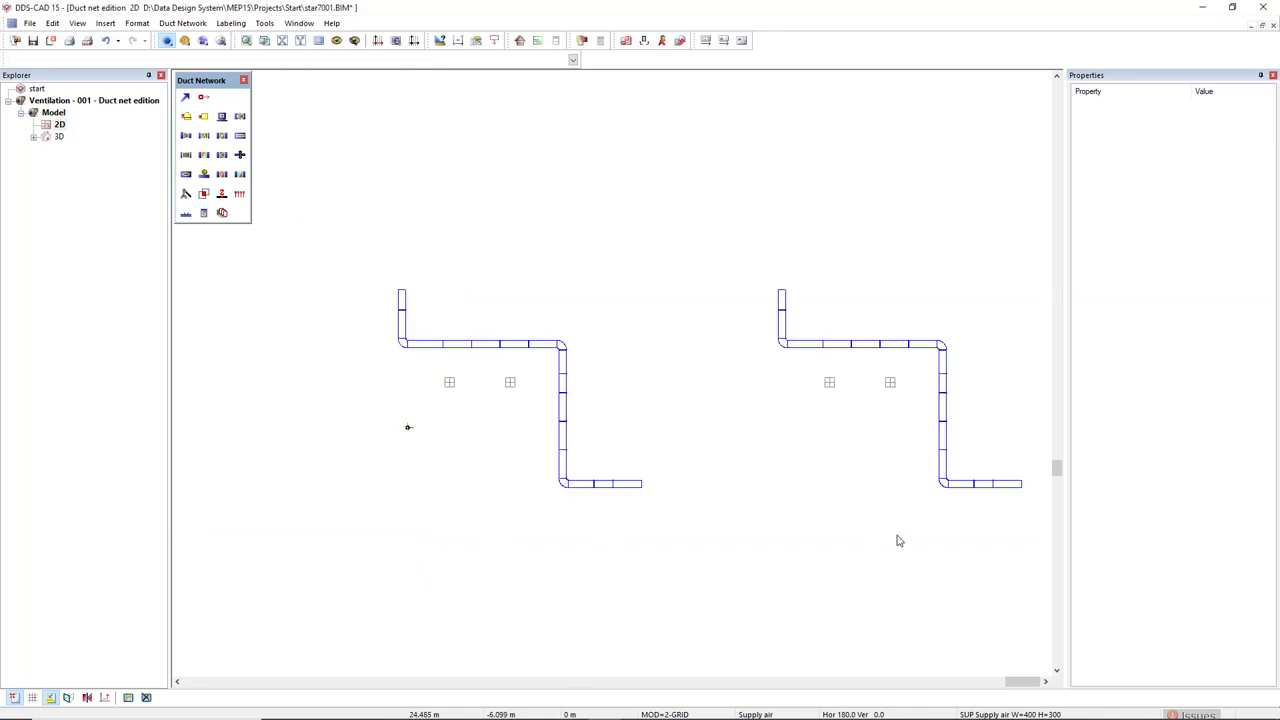
Step: Shift the copy's horizontal duct parallel down onto its two air terminals
middle_drag(897, 537, 663, 523)
scroll(646, 362, up, 3)
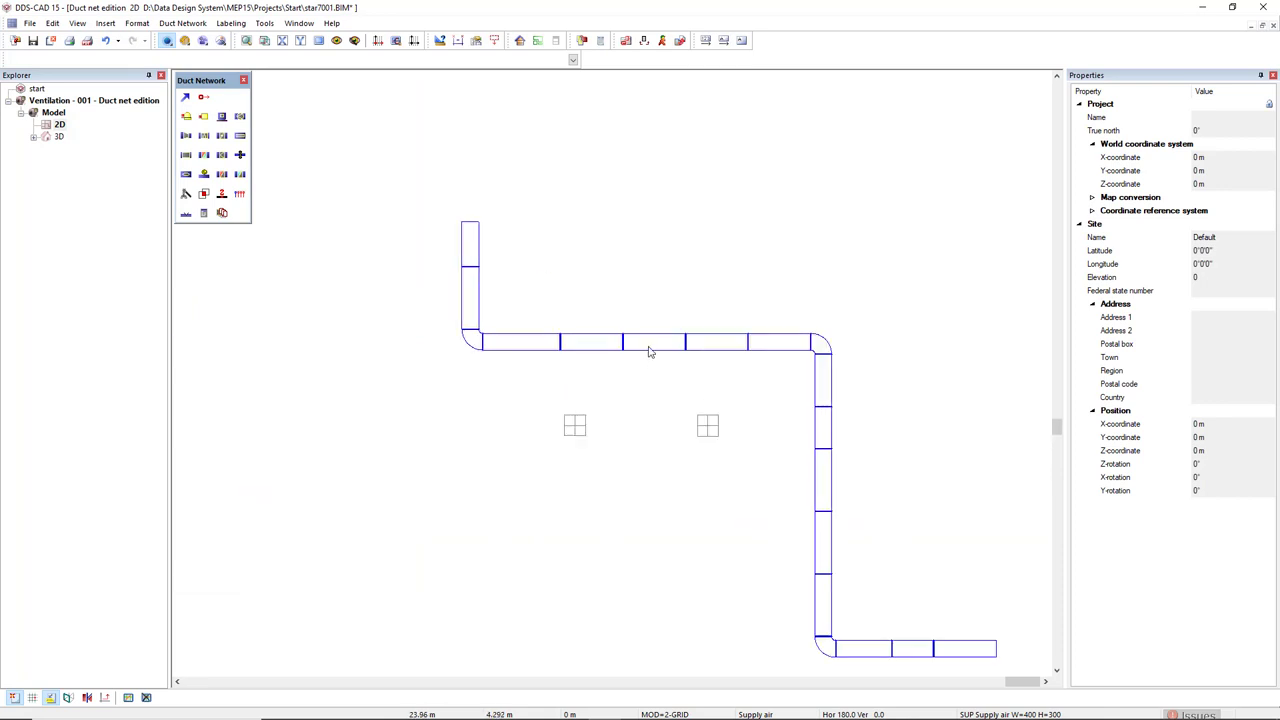
click(647, 348)
right_click(647, 348)
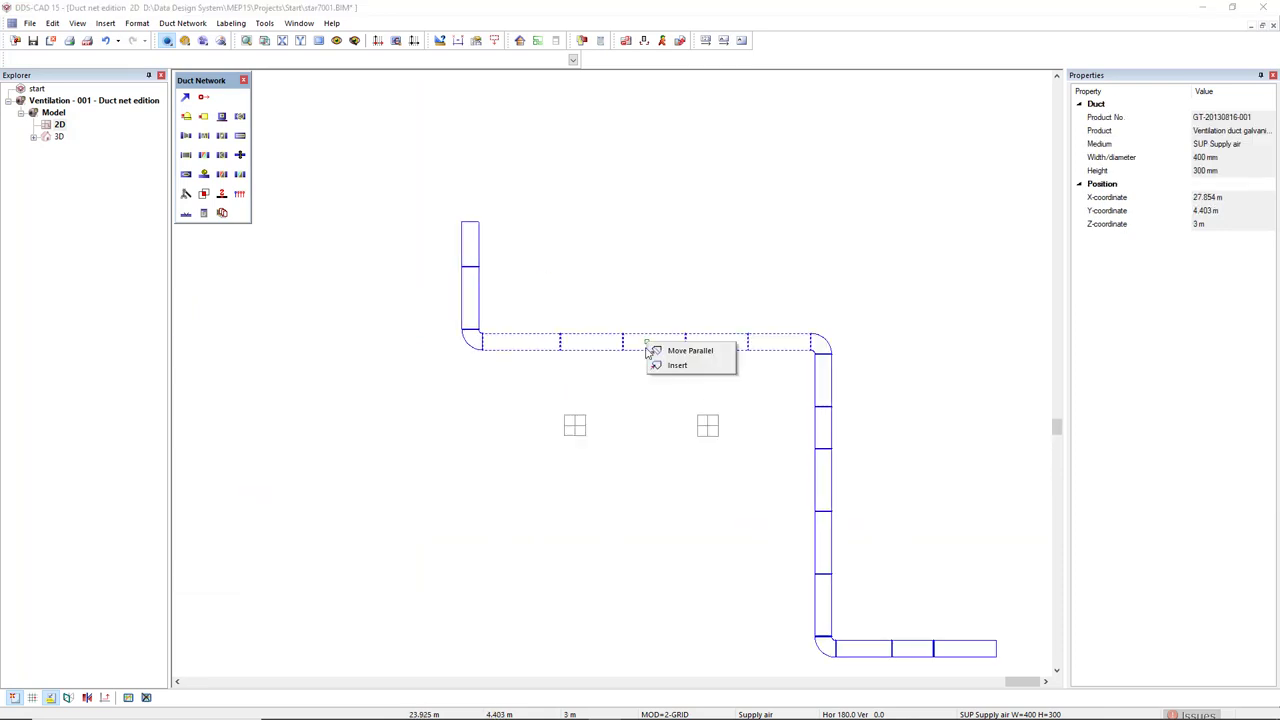
click(662, 352)
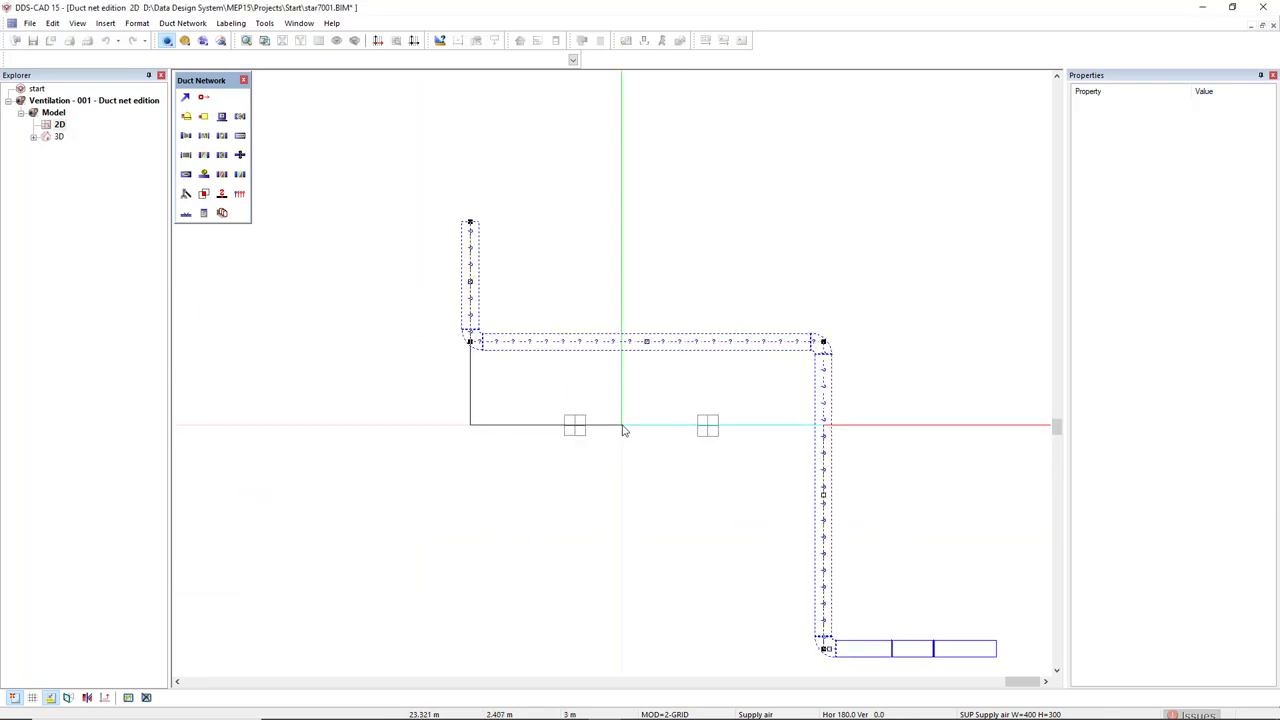
click(622, 429)
scroll(605, 511, up, 5)
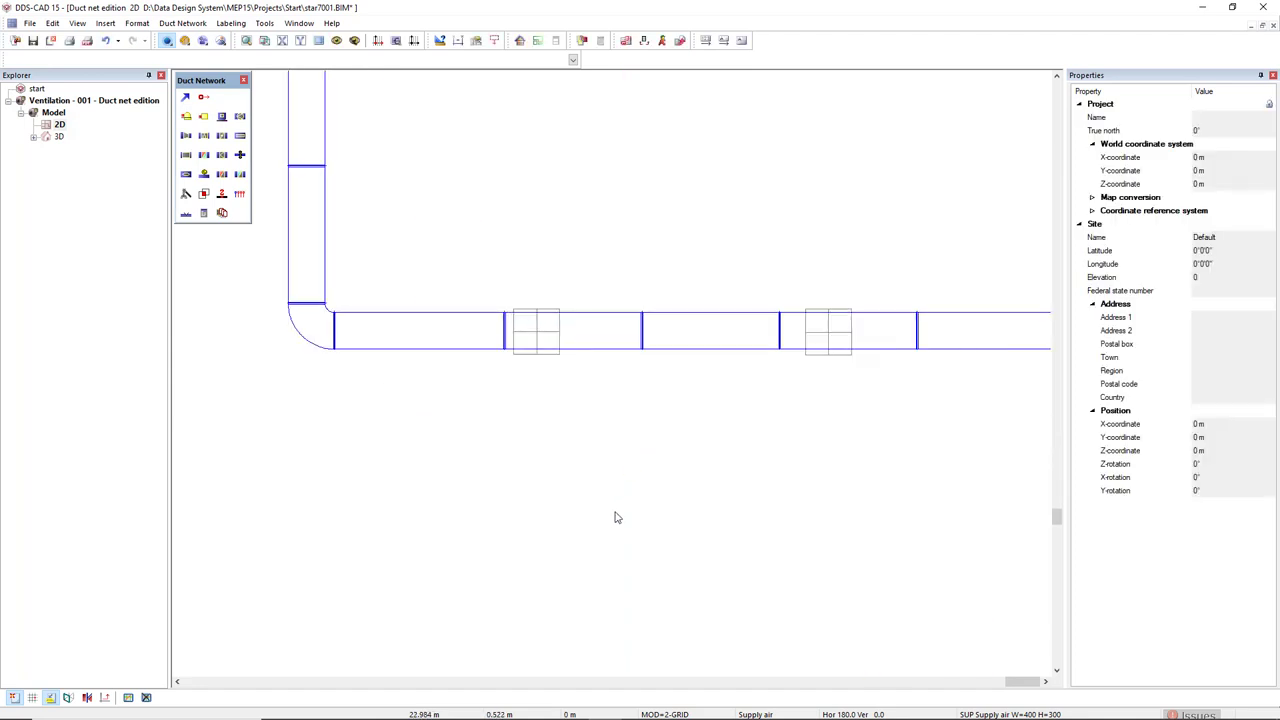
scroll(551, 480, down, 1)
scroll(689, 431, down, 1)
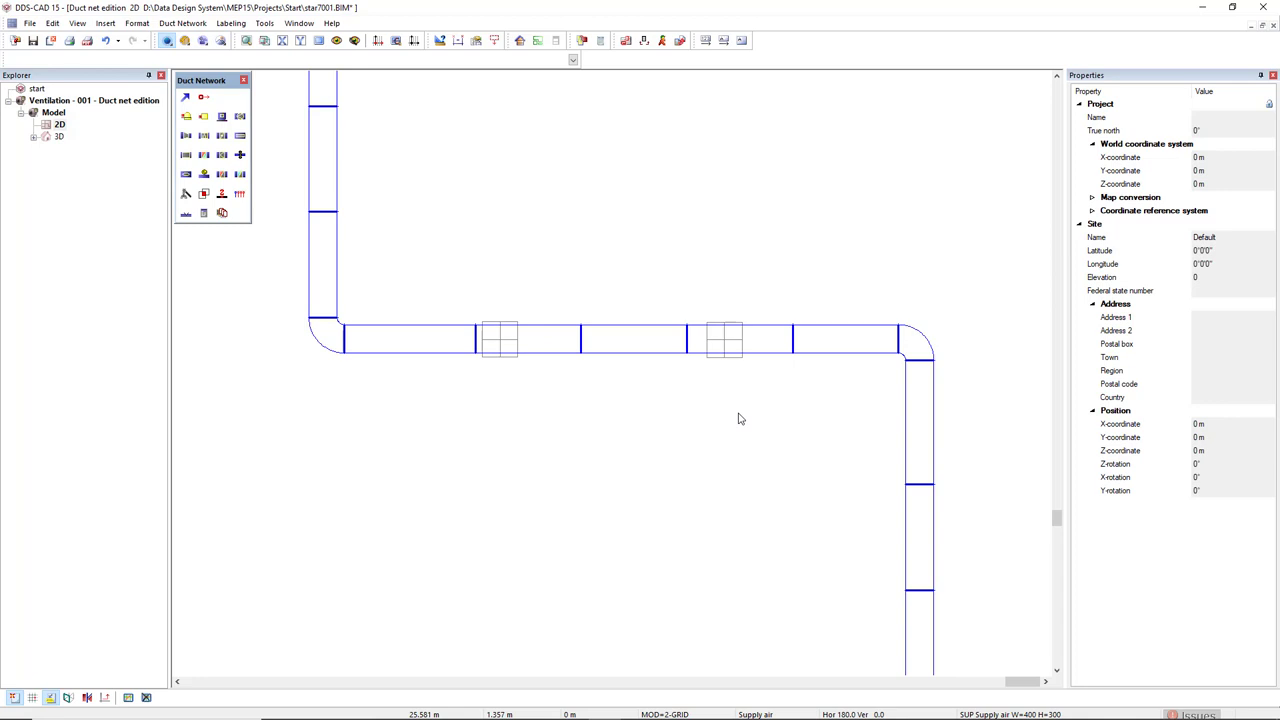
Step: With Ortho Mode on, route the duct's middle section down below both grilles with bends at each end
click(651, 360)
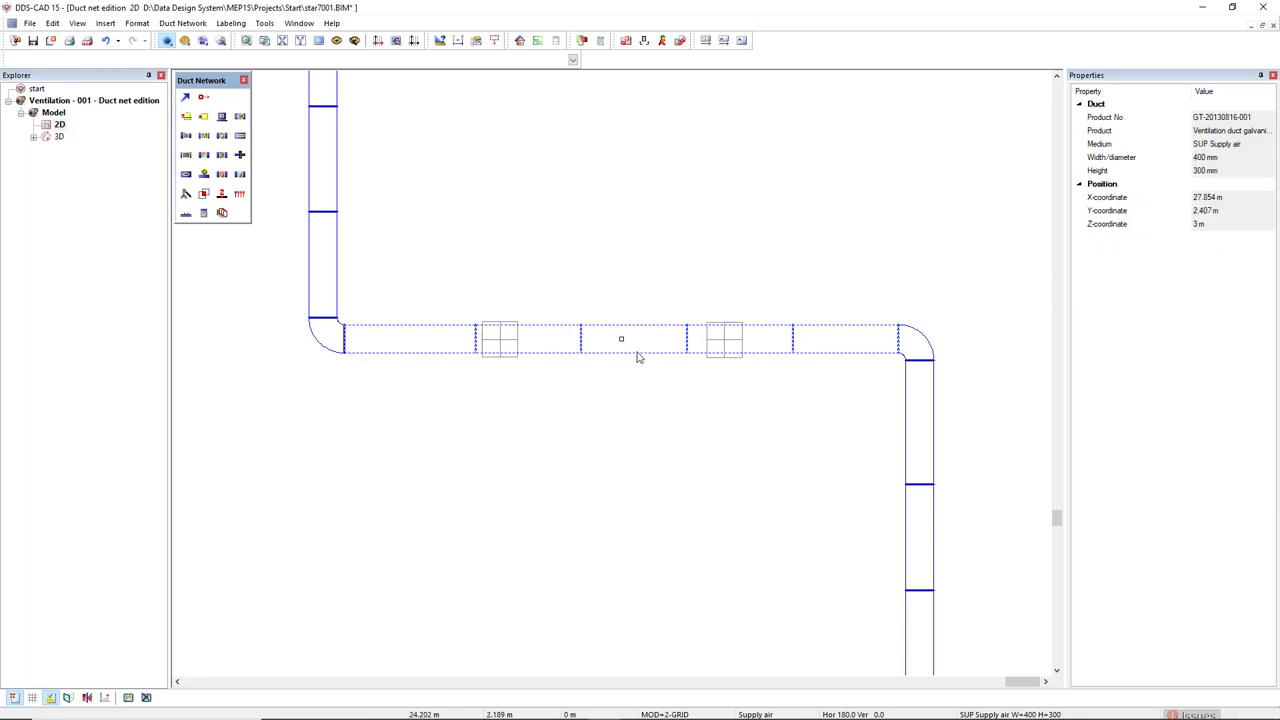
click(621, 341)
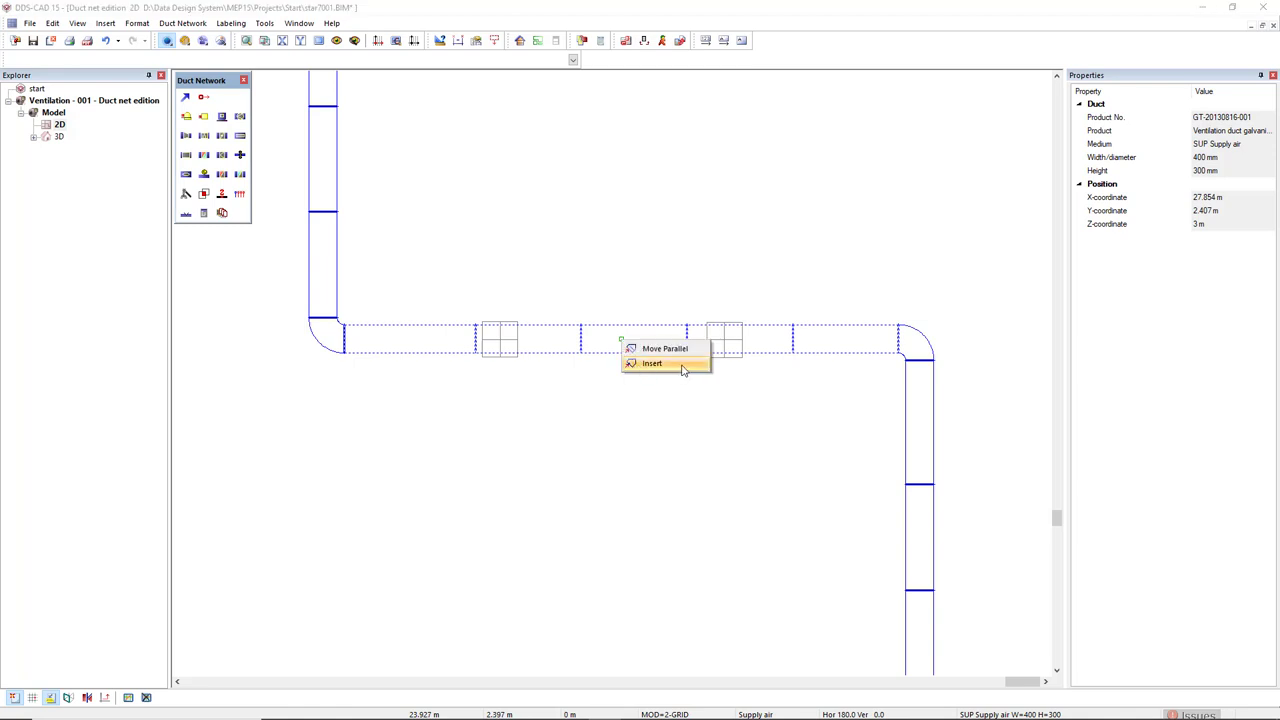
click(683, 366)
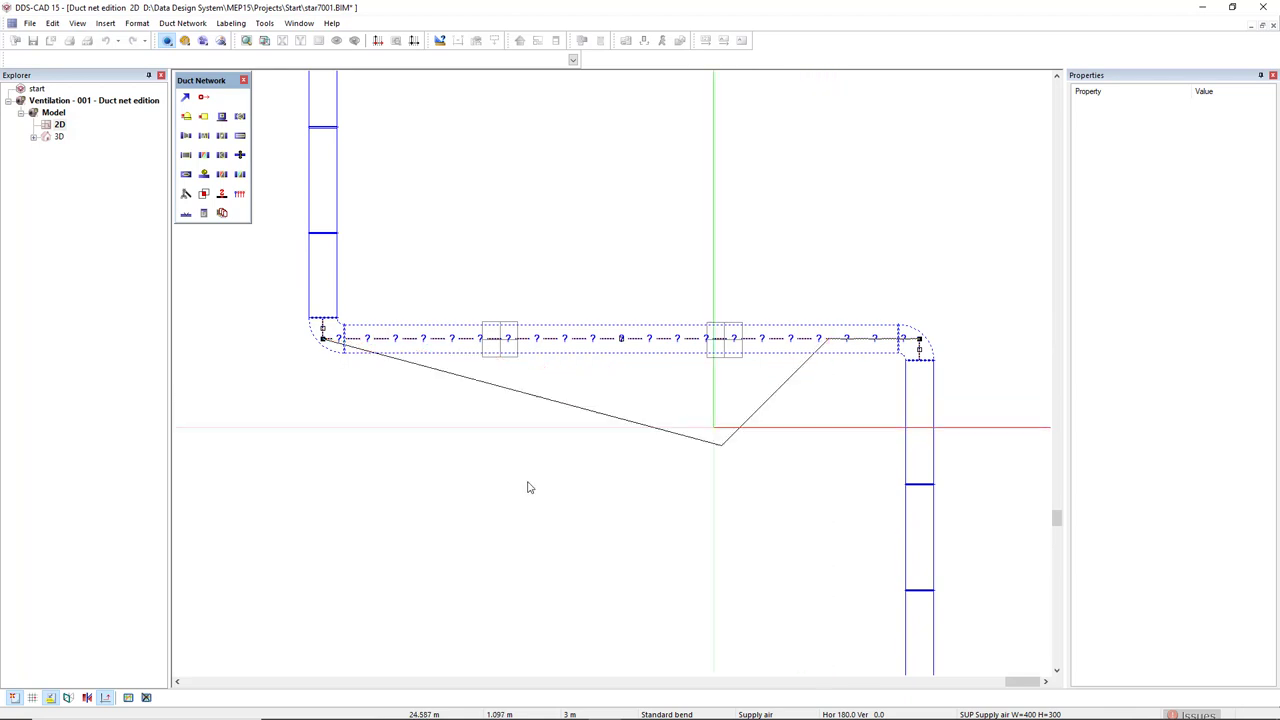
click(106, 700)
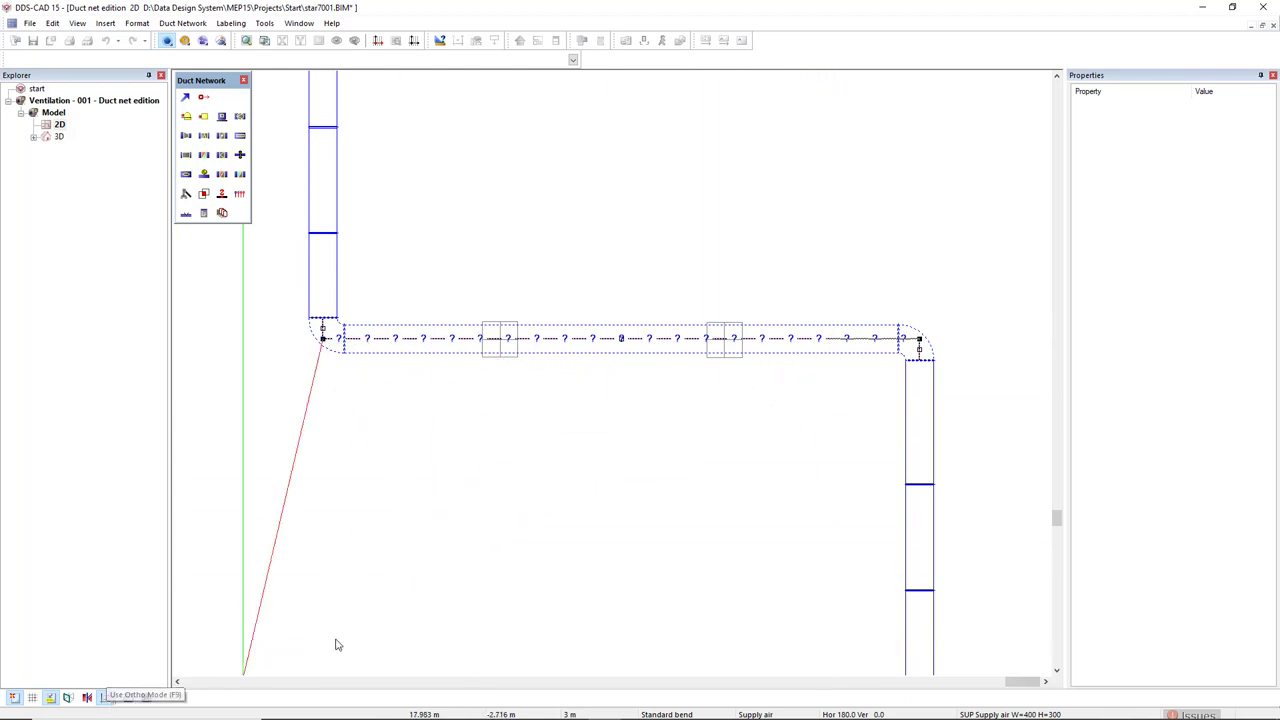
click(831, 393)
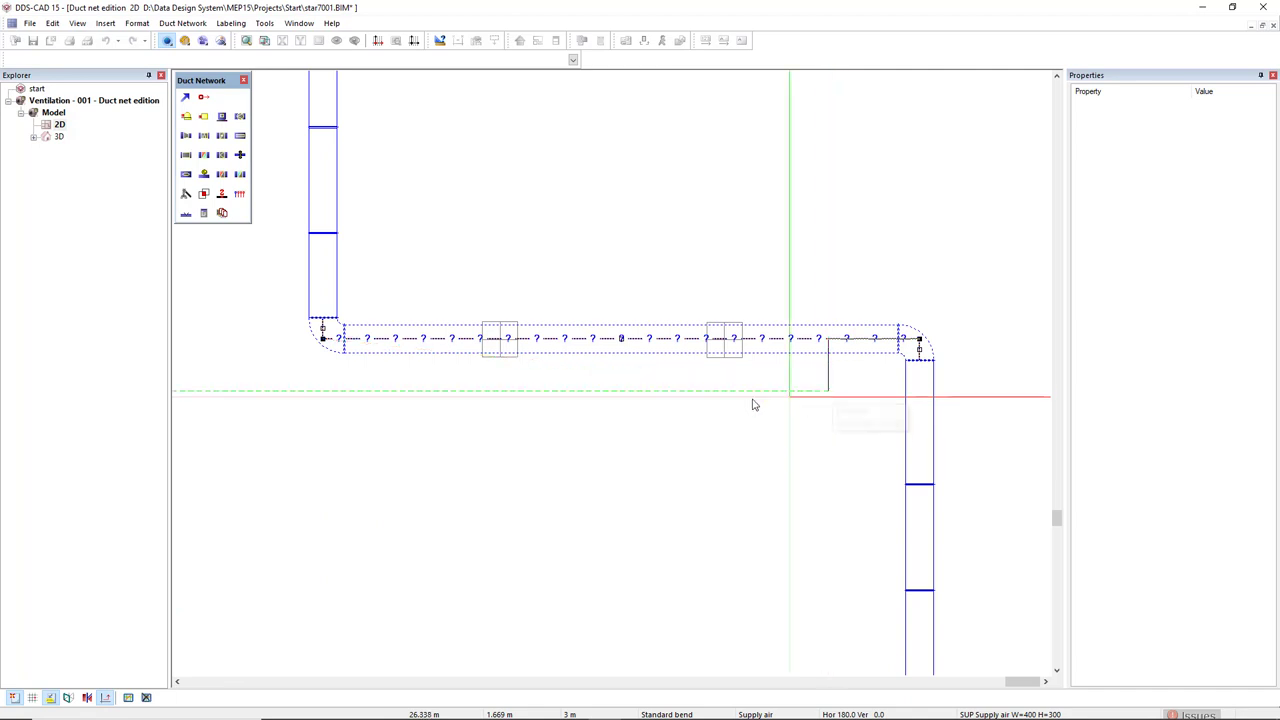
click(440, 388)
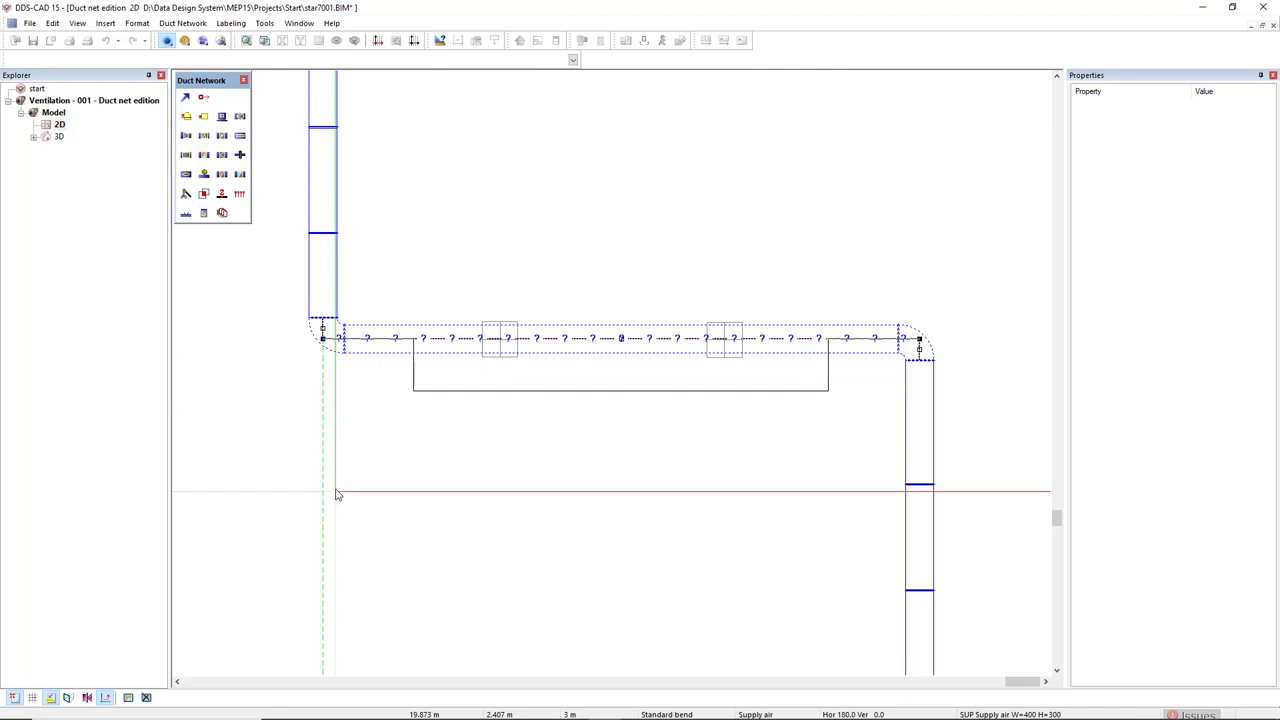
key(BackSpace)
key(BackSpace)
key(BackSpace)
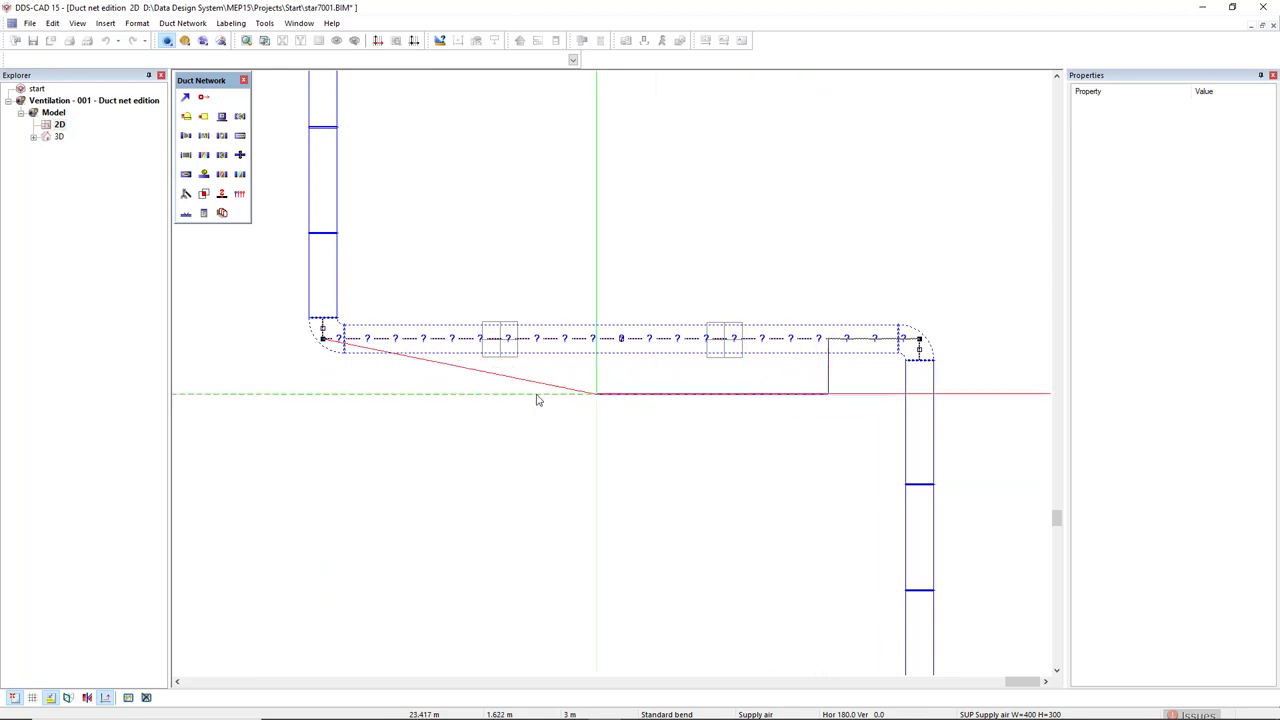
click(419, 394)
click(424, 360)
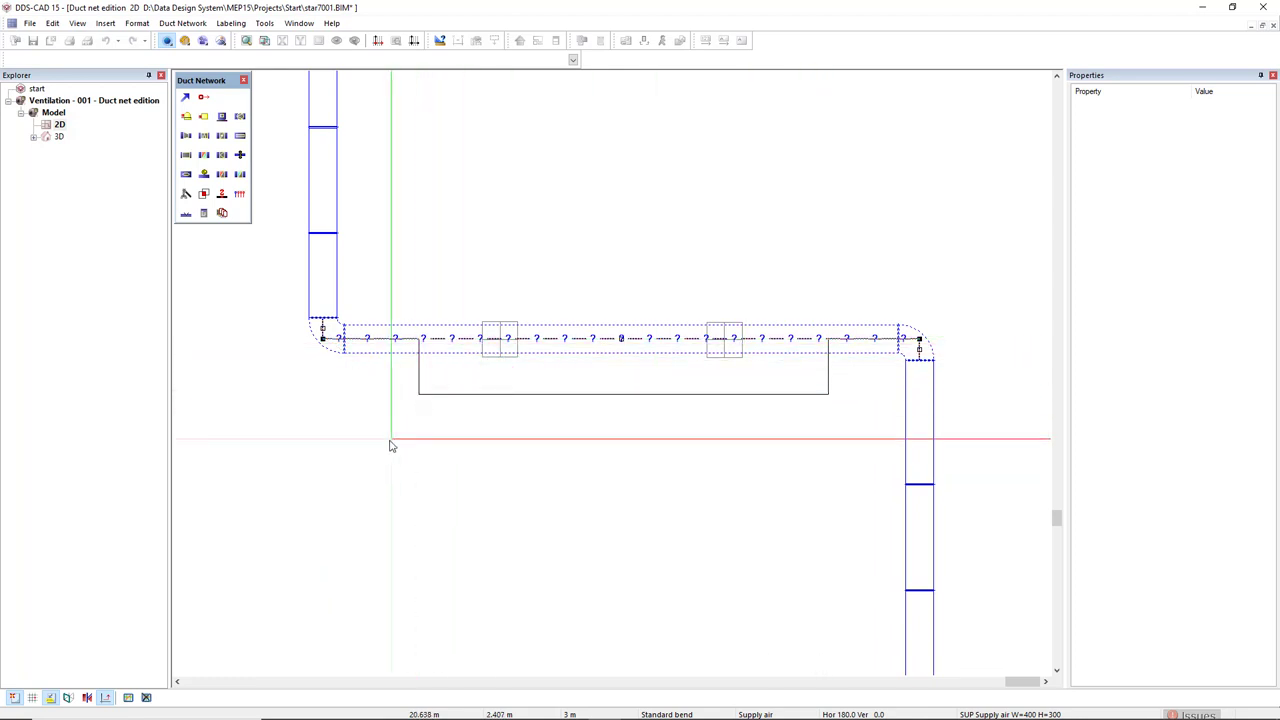
right_click(391, 446)
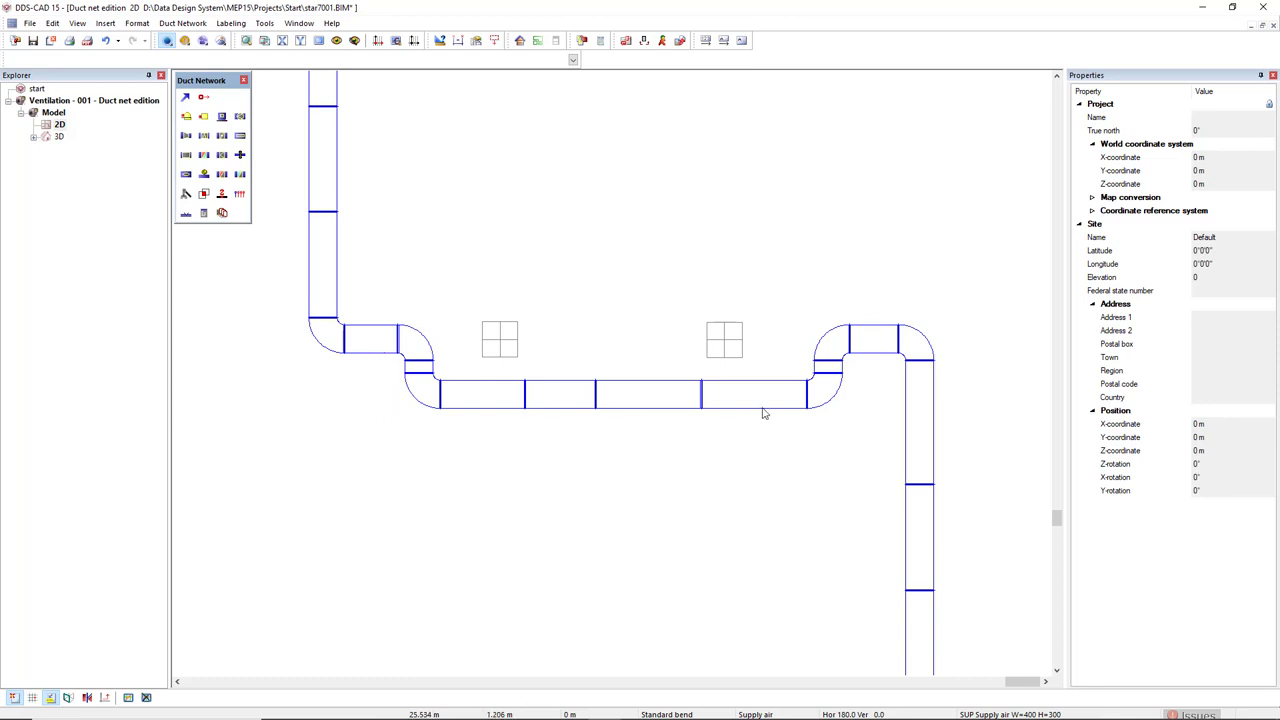
Step: Window-select the rerouted duct network with its terminals and copy it beside the original
drag(331, 540, 922, 229)
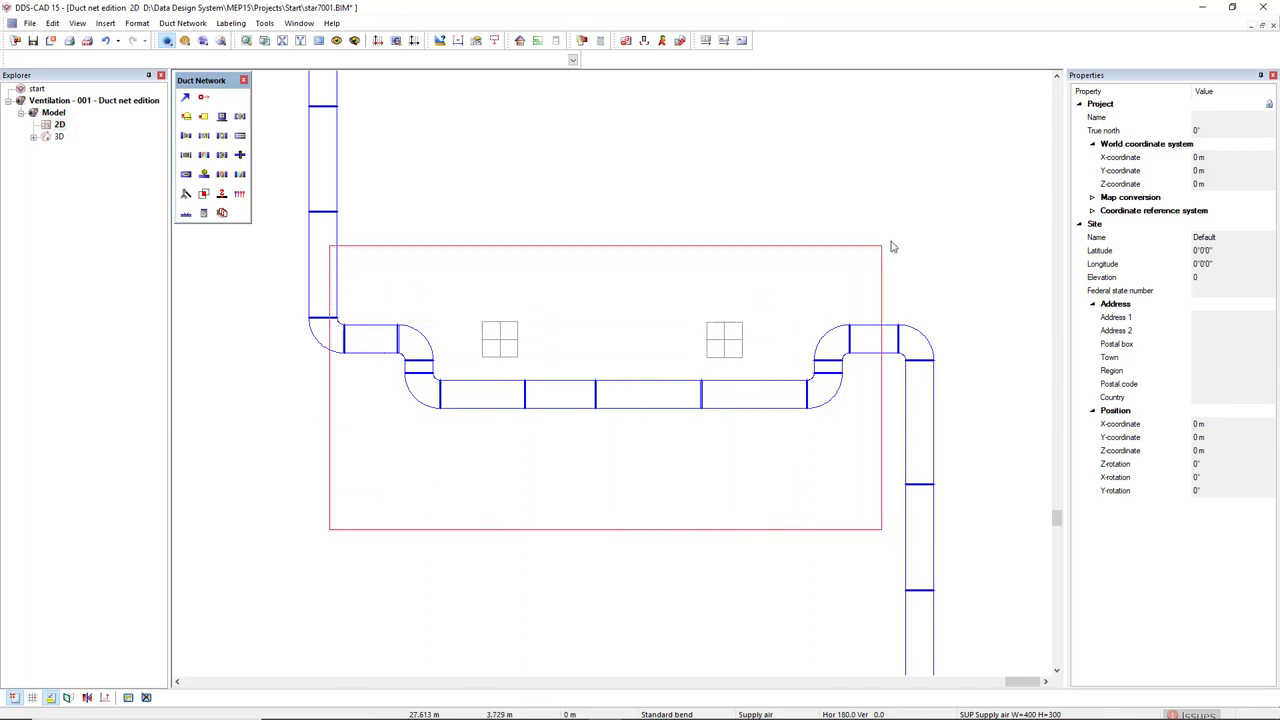
click(672, 480)
scroll(670, 485, down, 3)
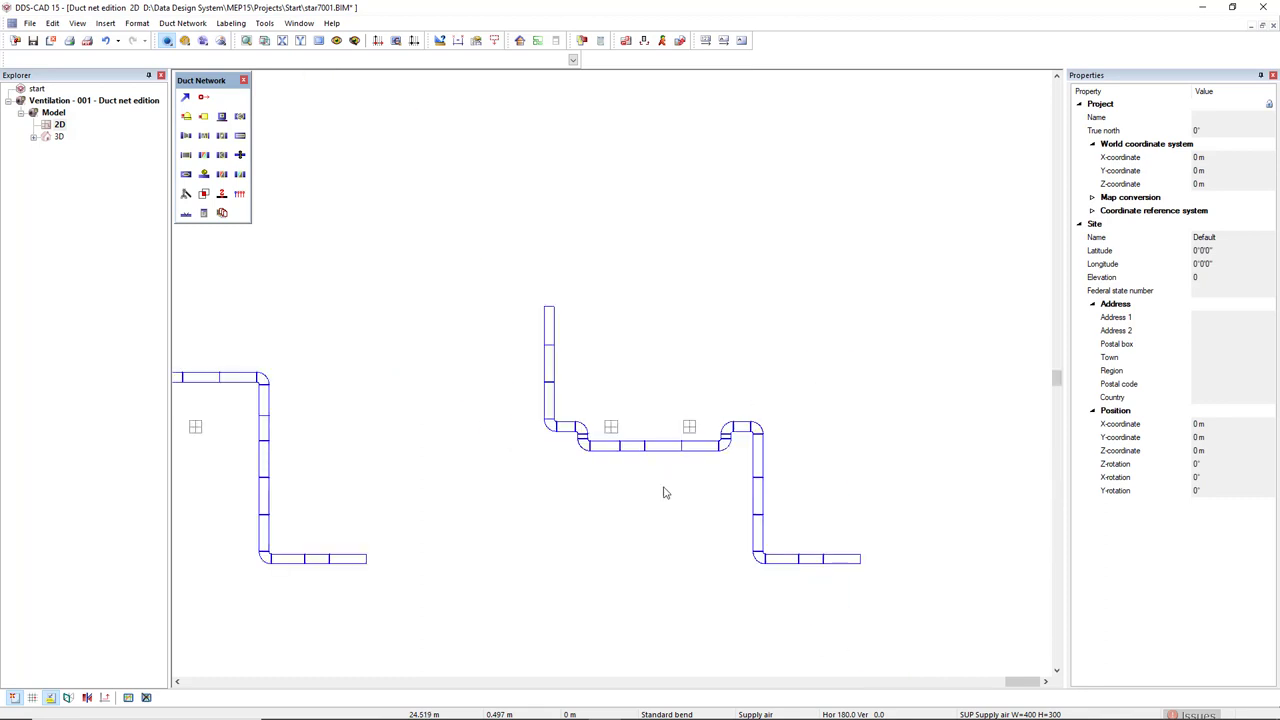
drag(498, 637, 1031, 282)
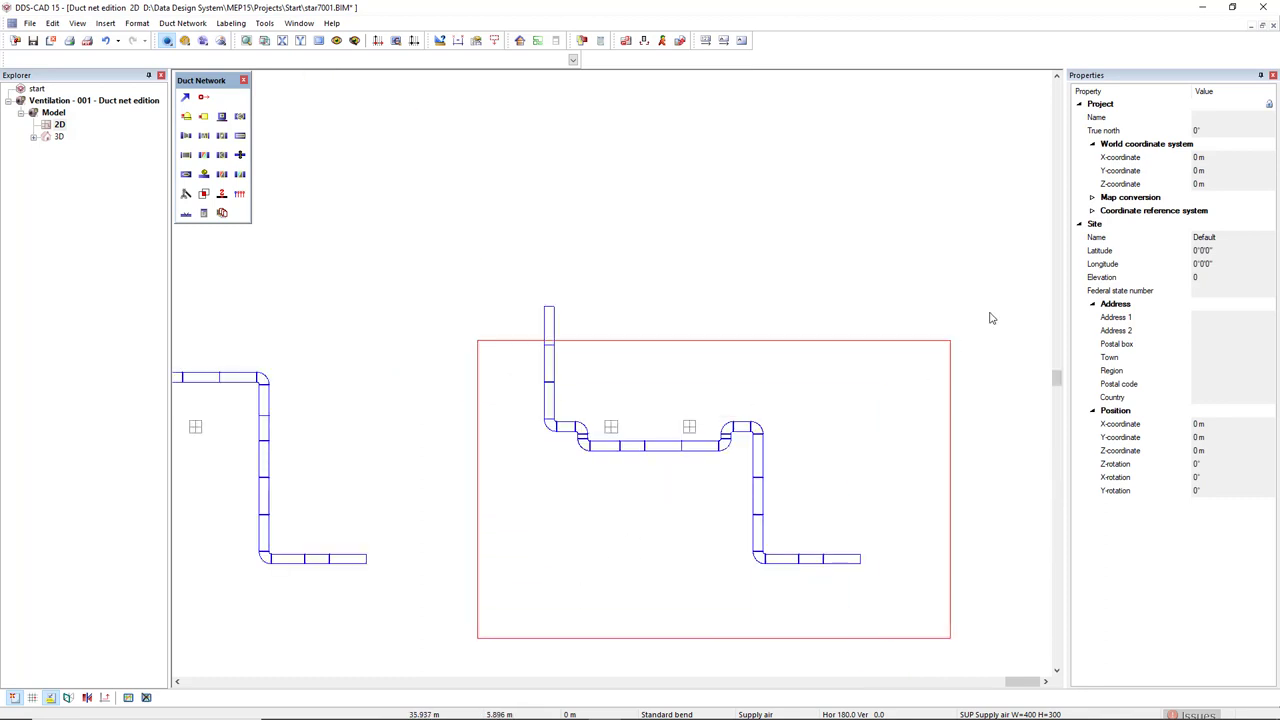
key(ctrl+c)
click(488, 598)
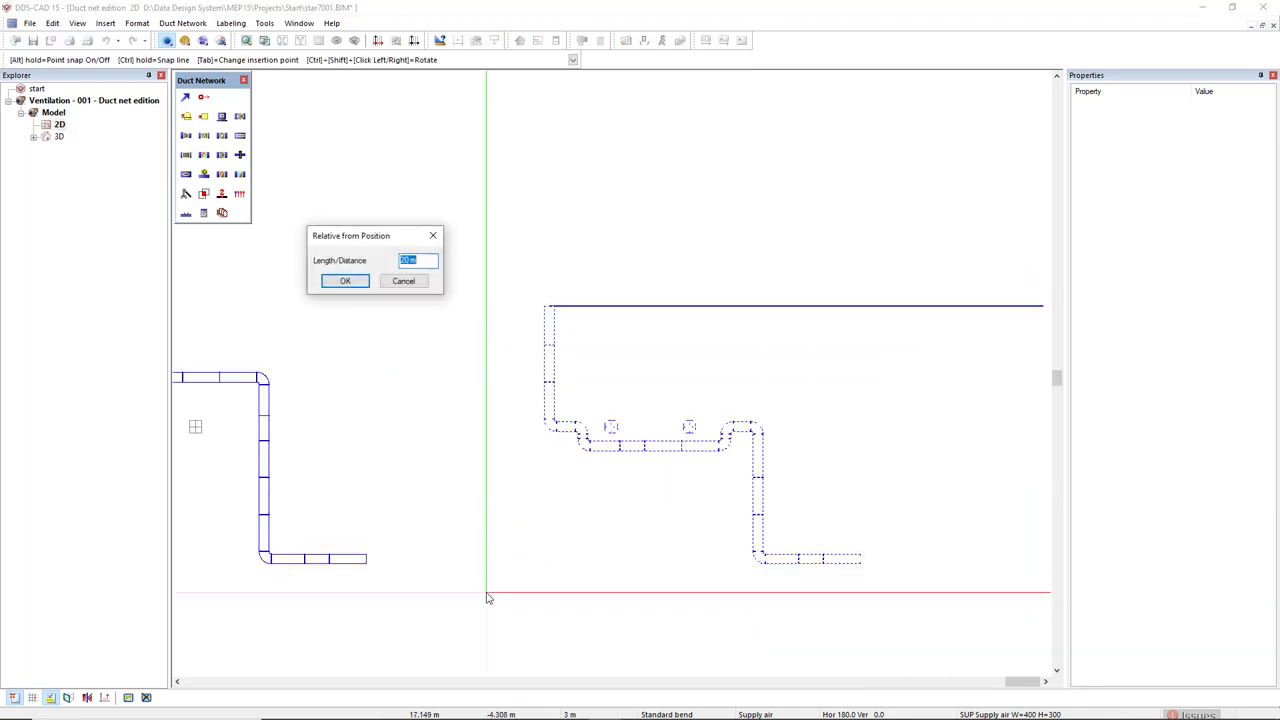
key(Return)
mouse_move(773, 431)
middle_down()
mouse_move(733, 411)
mouse_move(829, 363)
middle_up()
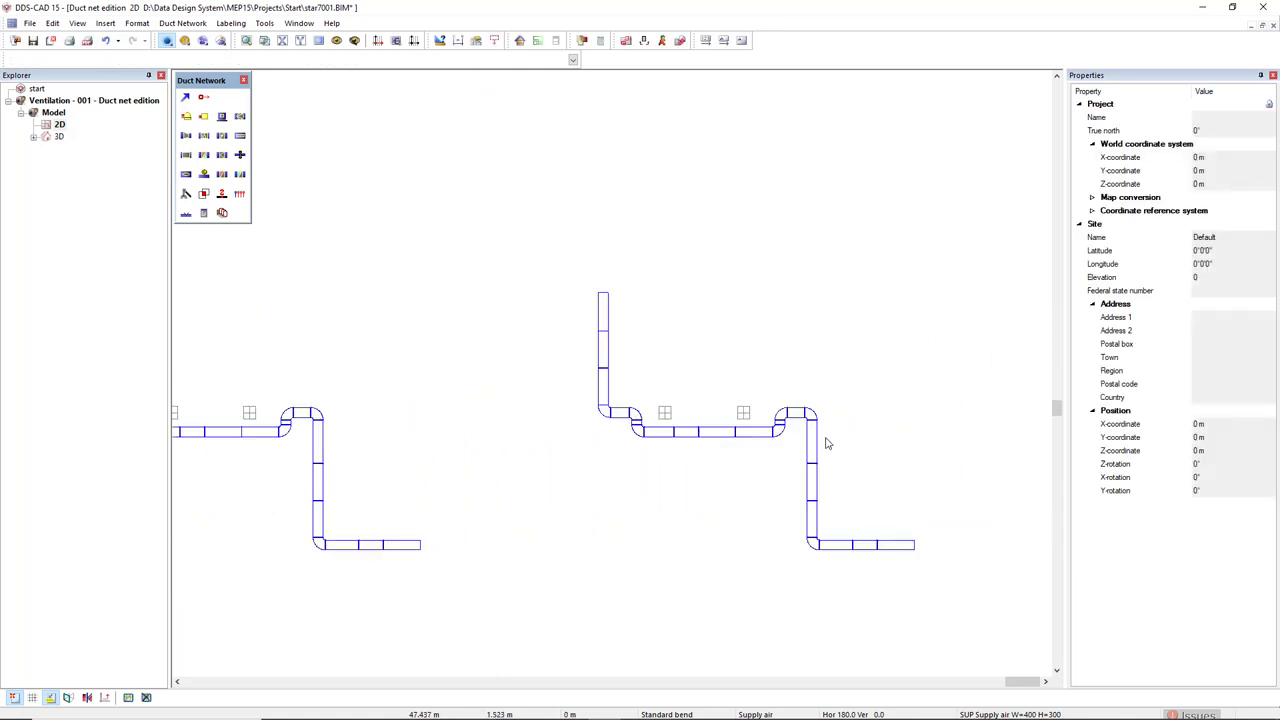
scroll(797, 451, up, 2)
Step: Delete the short straight ducts next to the upper bends at the left and right ends
click(765, 396)
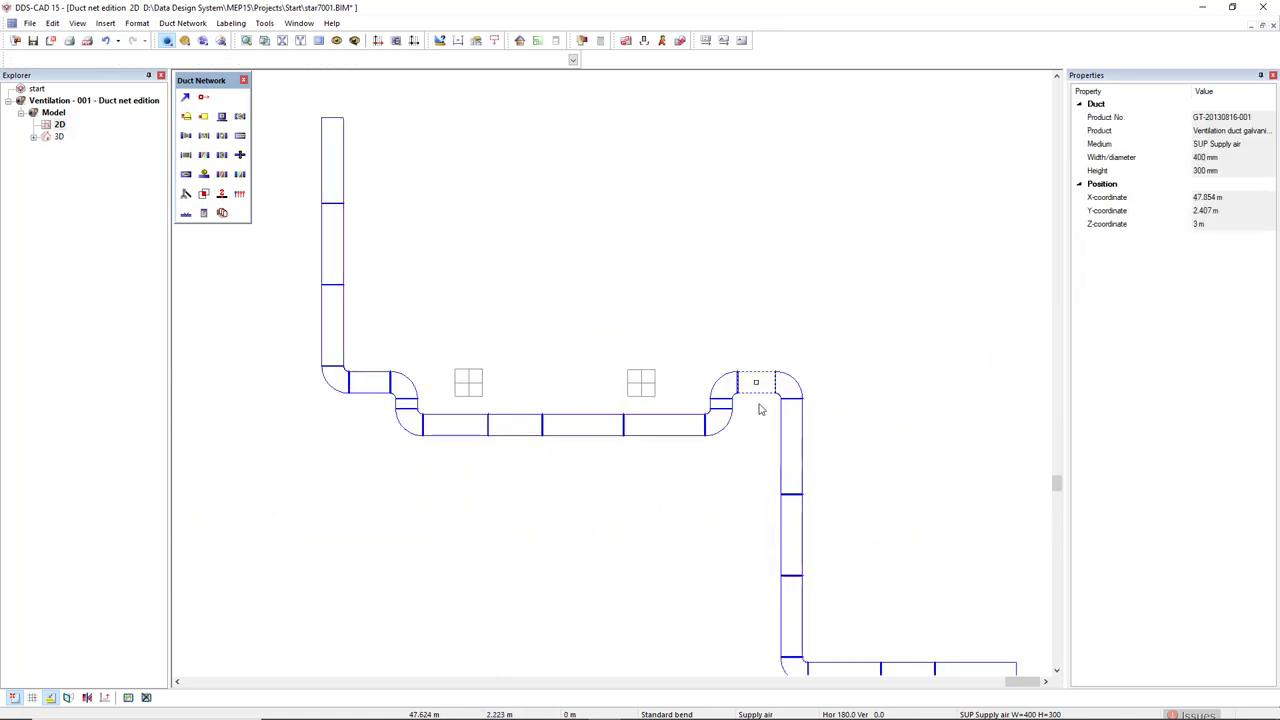
click(367, 390)
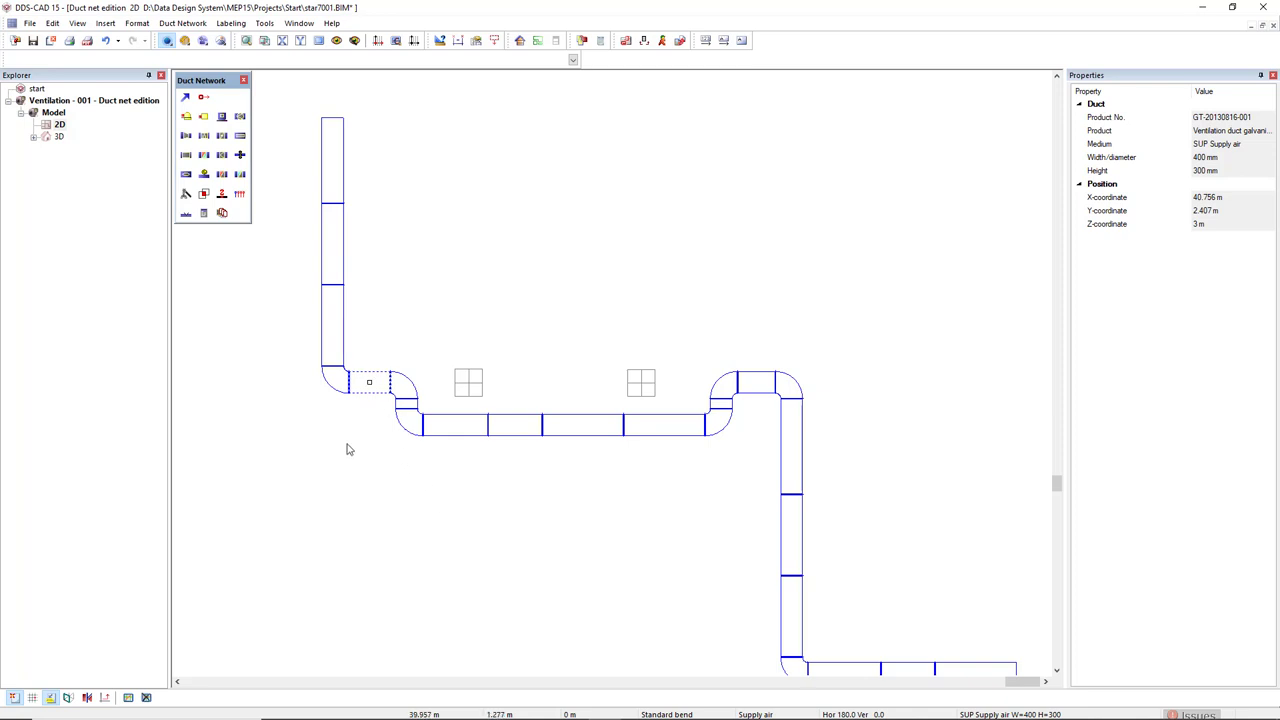
key(Delete)
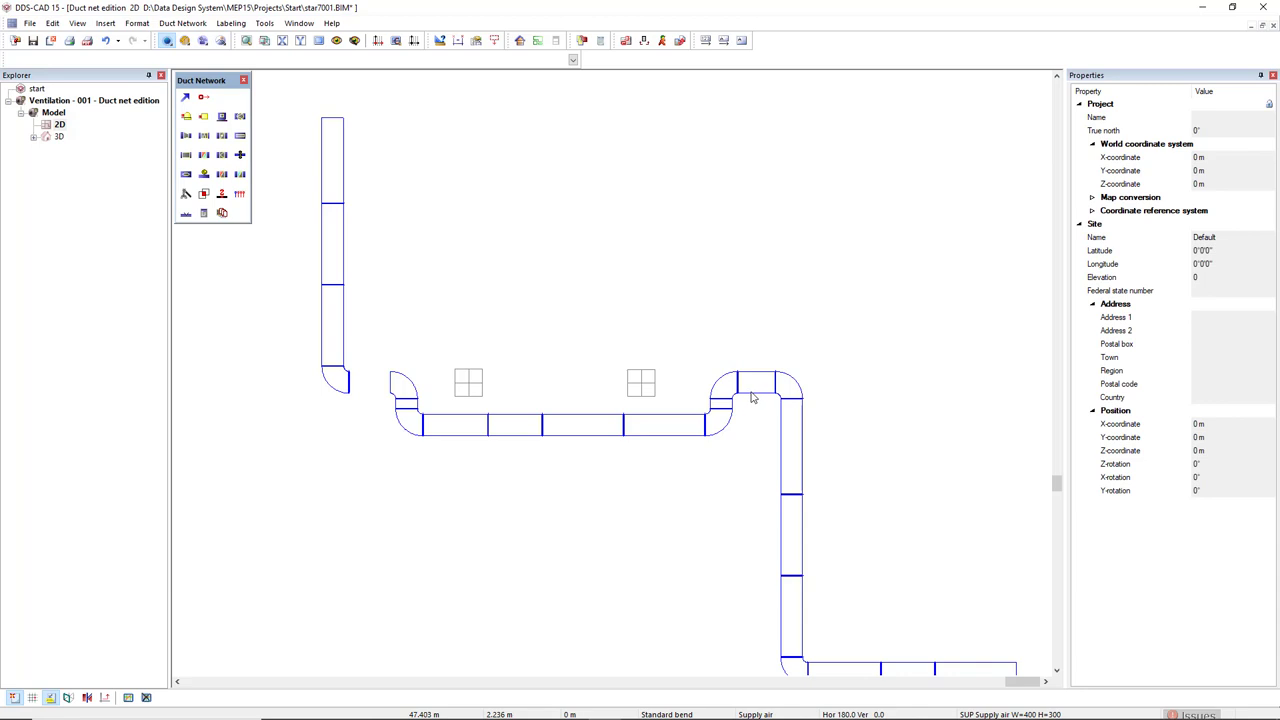
click(753, 397)
key(Delete)
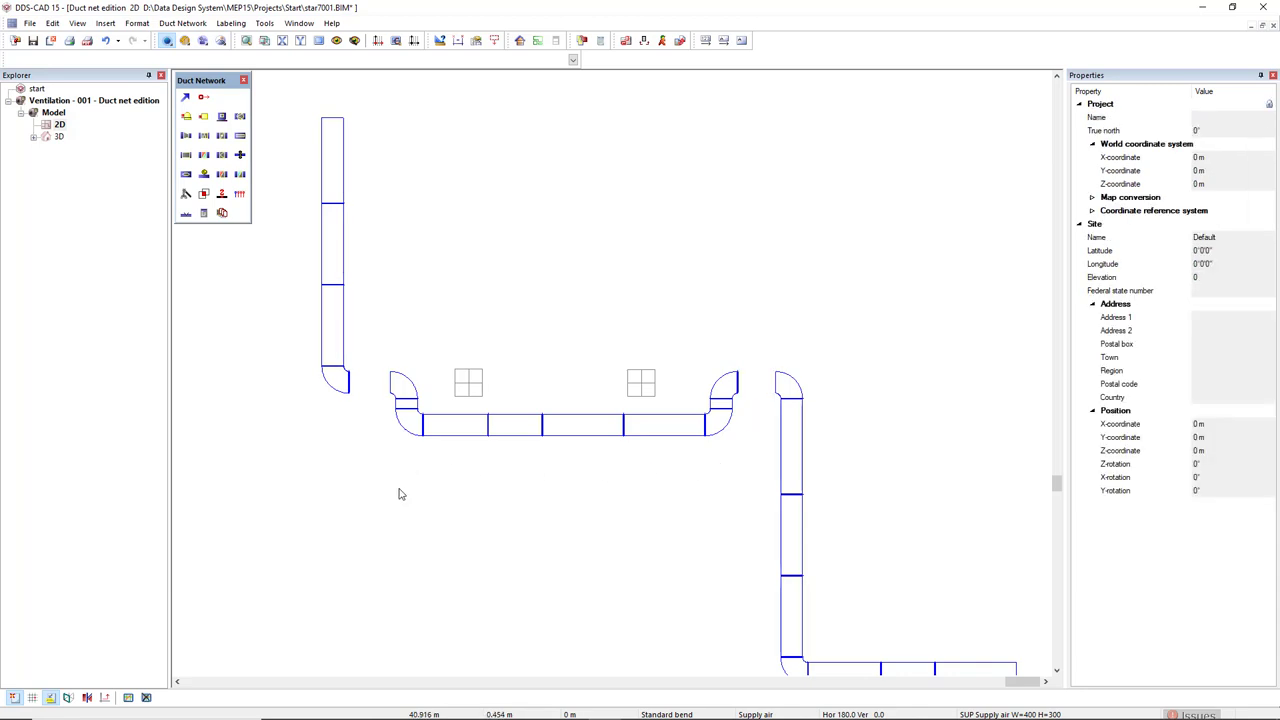
click(486, 438)
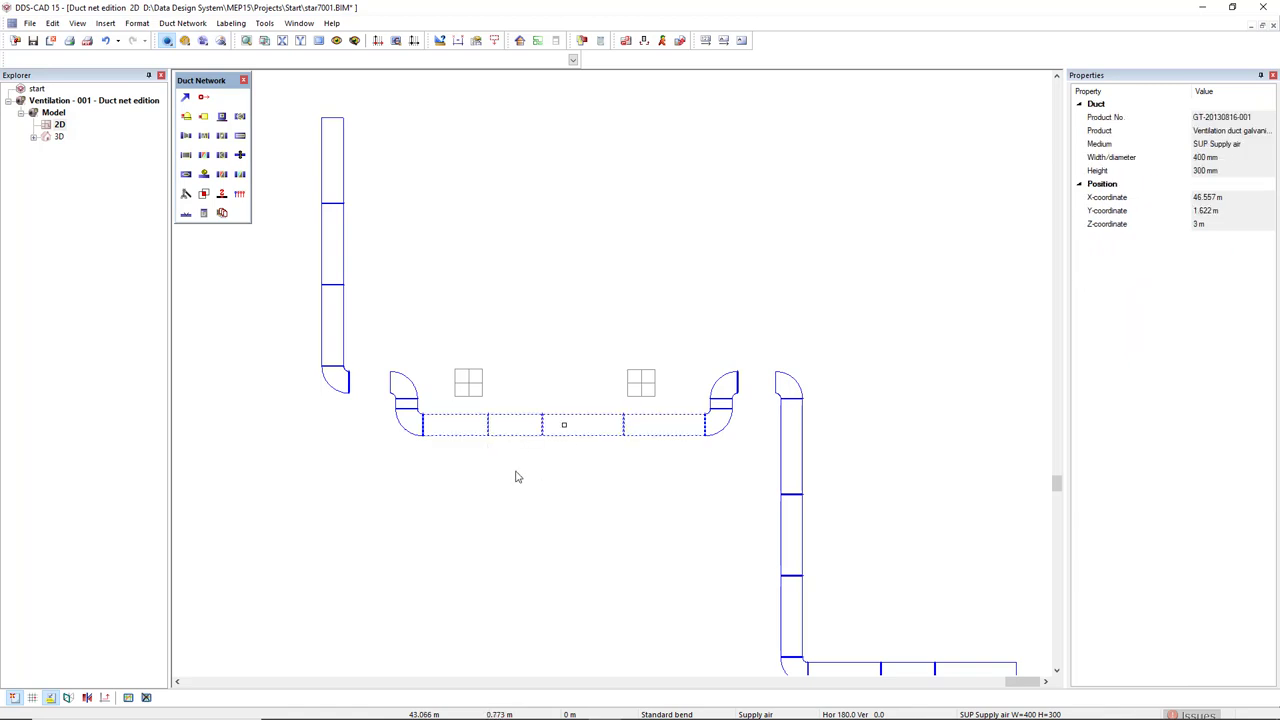
Step: Expand the selection to the complete flow path section and delete the dipped run and its bends
right_click(517, 477)
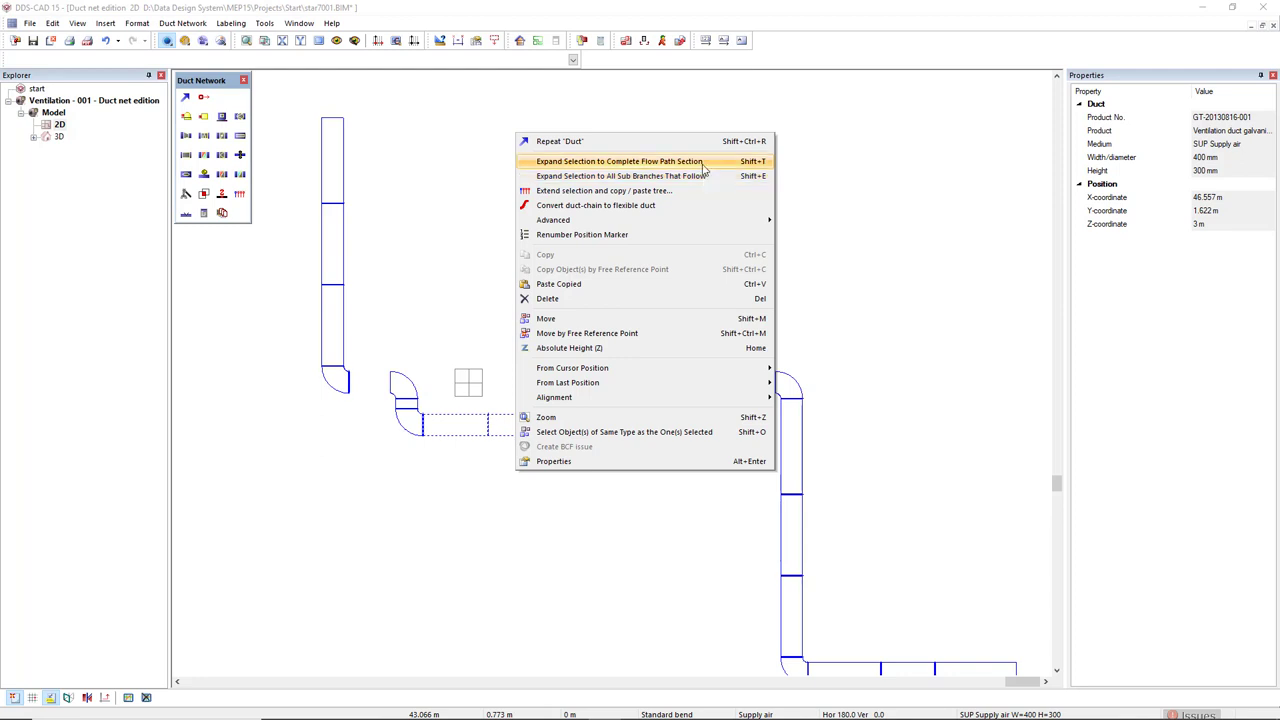
click(704, 168)
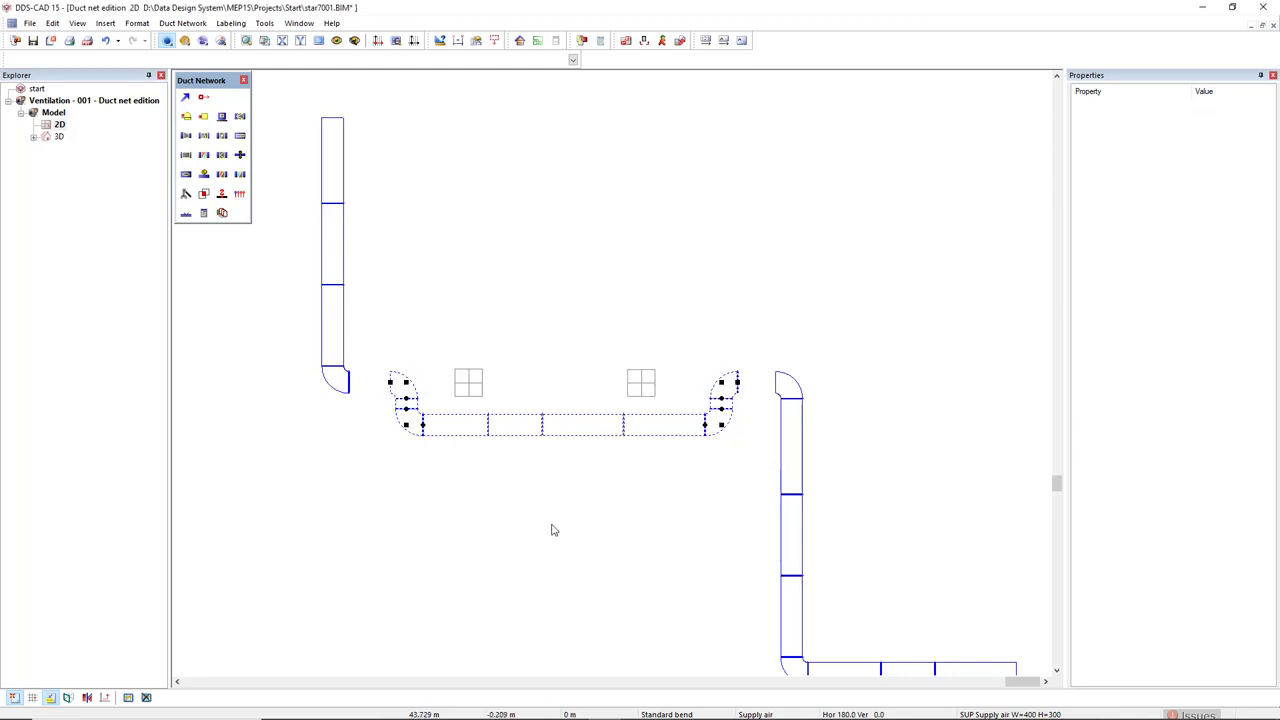
key(Delete)
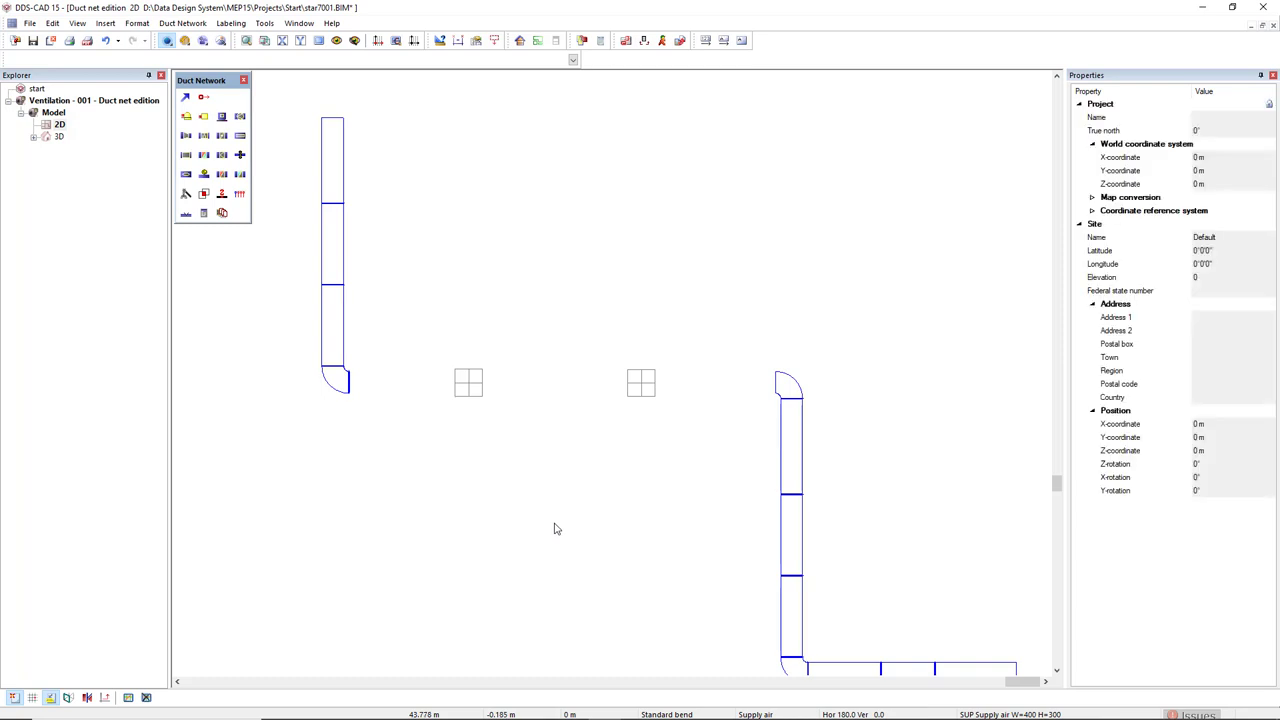
Step: Draw a new duct from the right bend's end over the grilles to the left bend's end
click(187, 98)
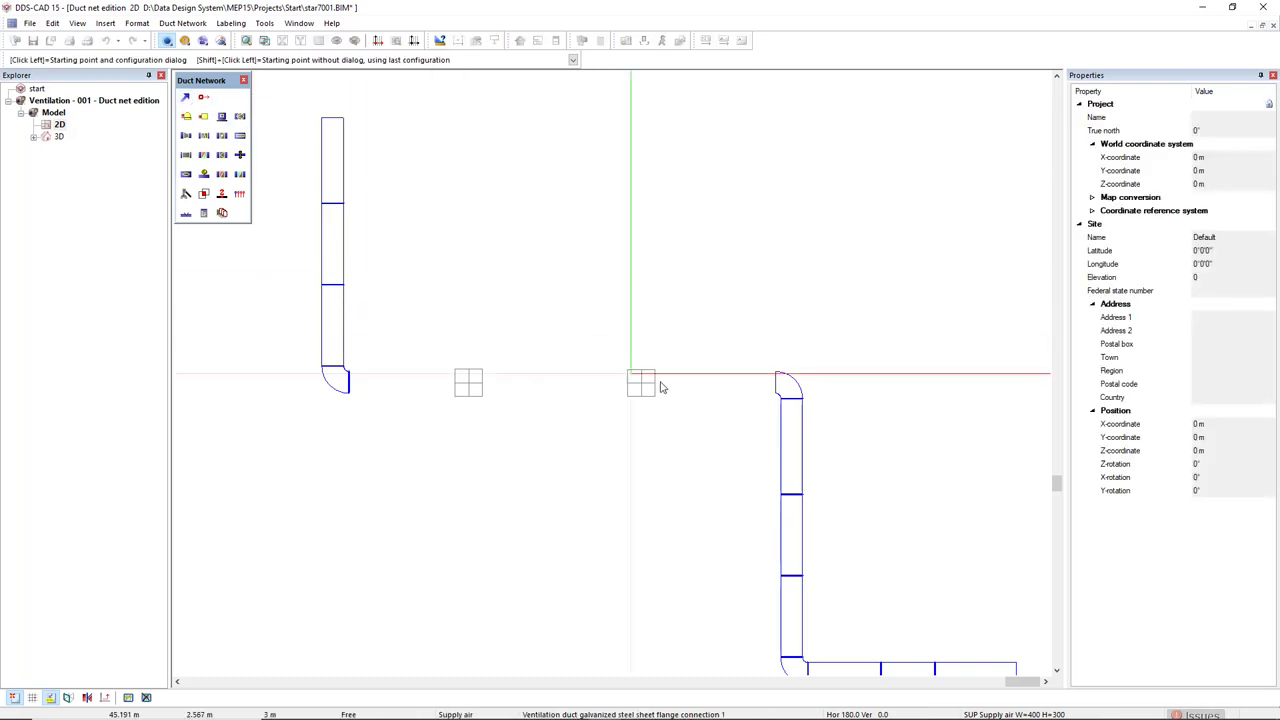
click(775, 383)
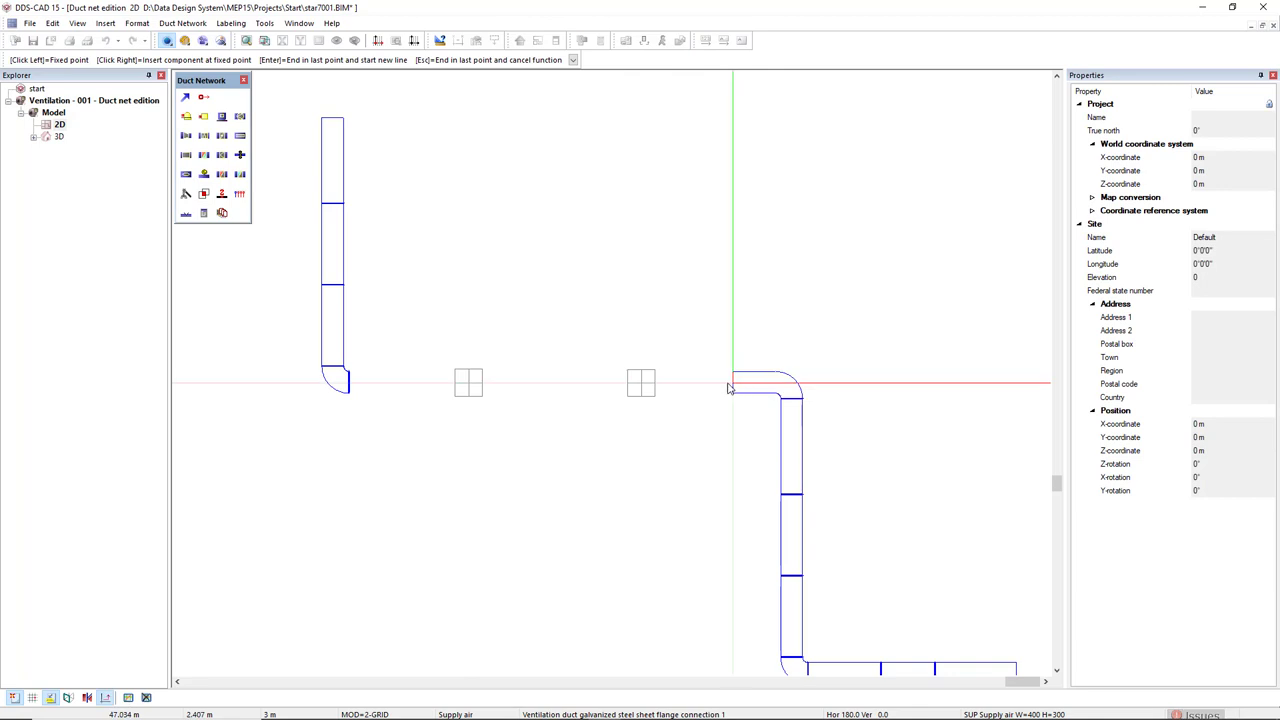
click(716, 347)
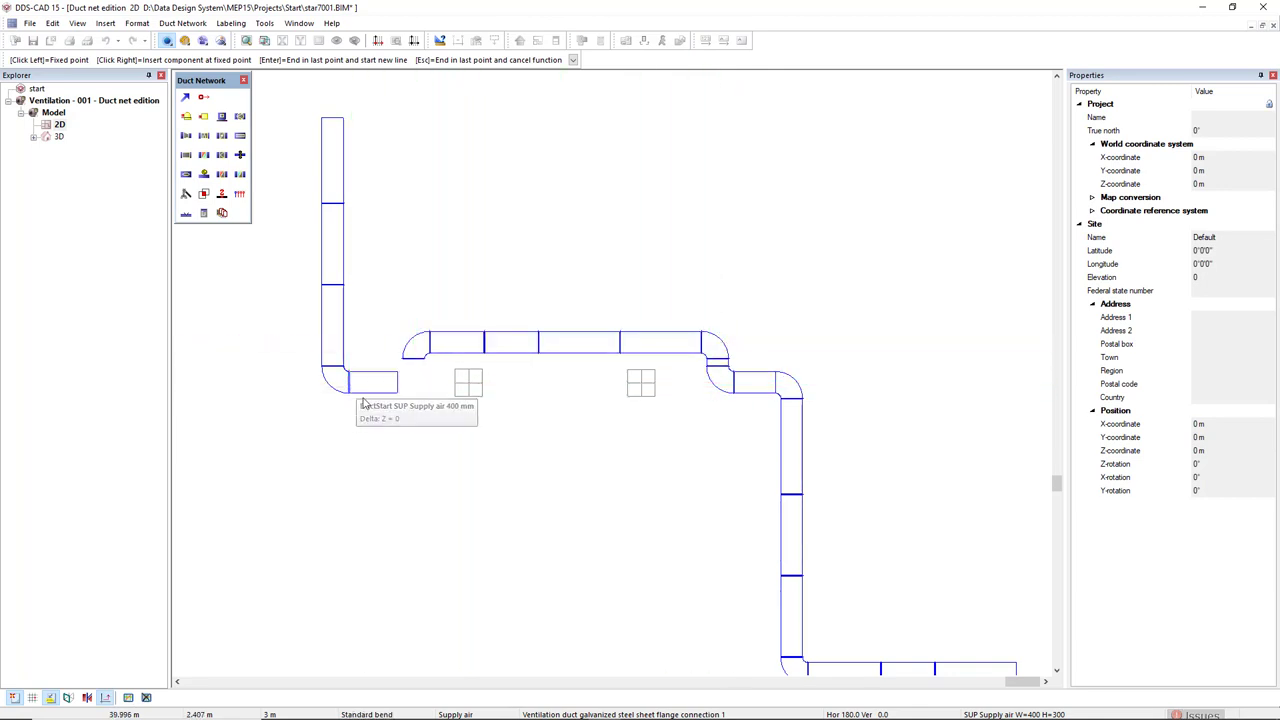
click(360, 392)
key(Escape)
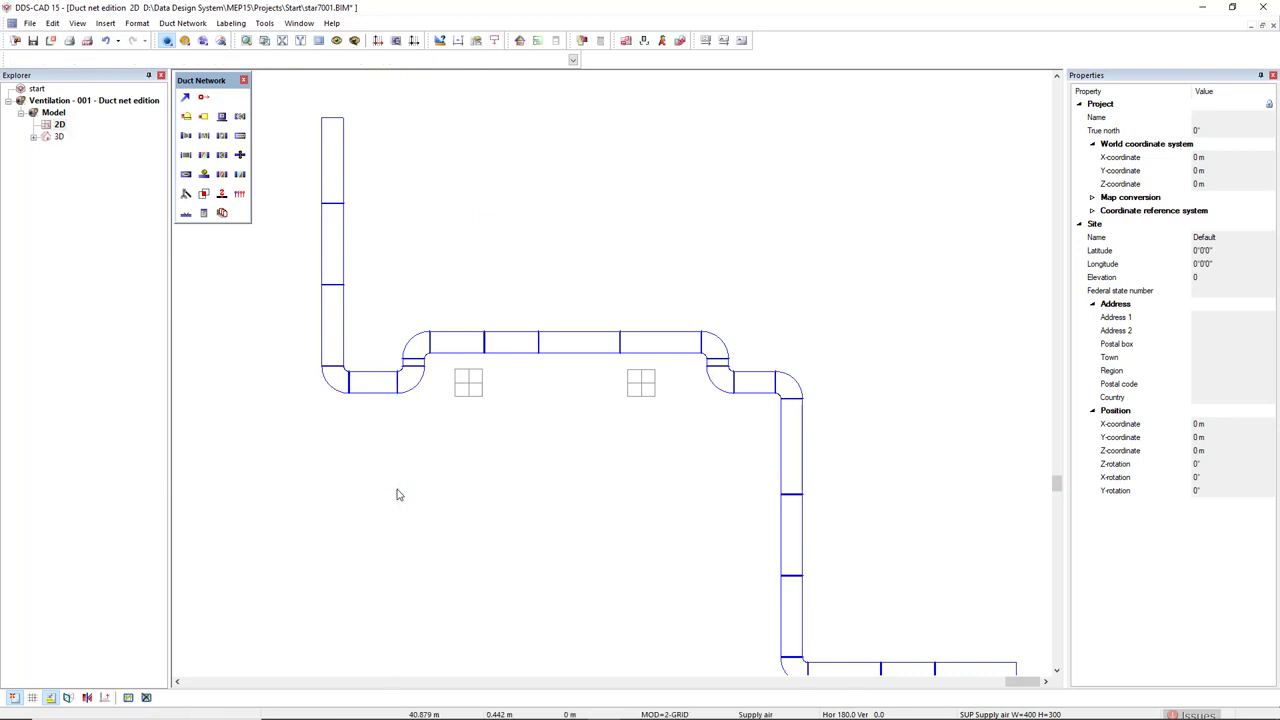
Step: Select the new top duct, then the entire duct network, and clear the selection
middle_drag(397, 494, 425, 464)
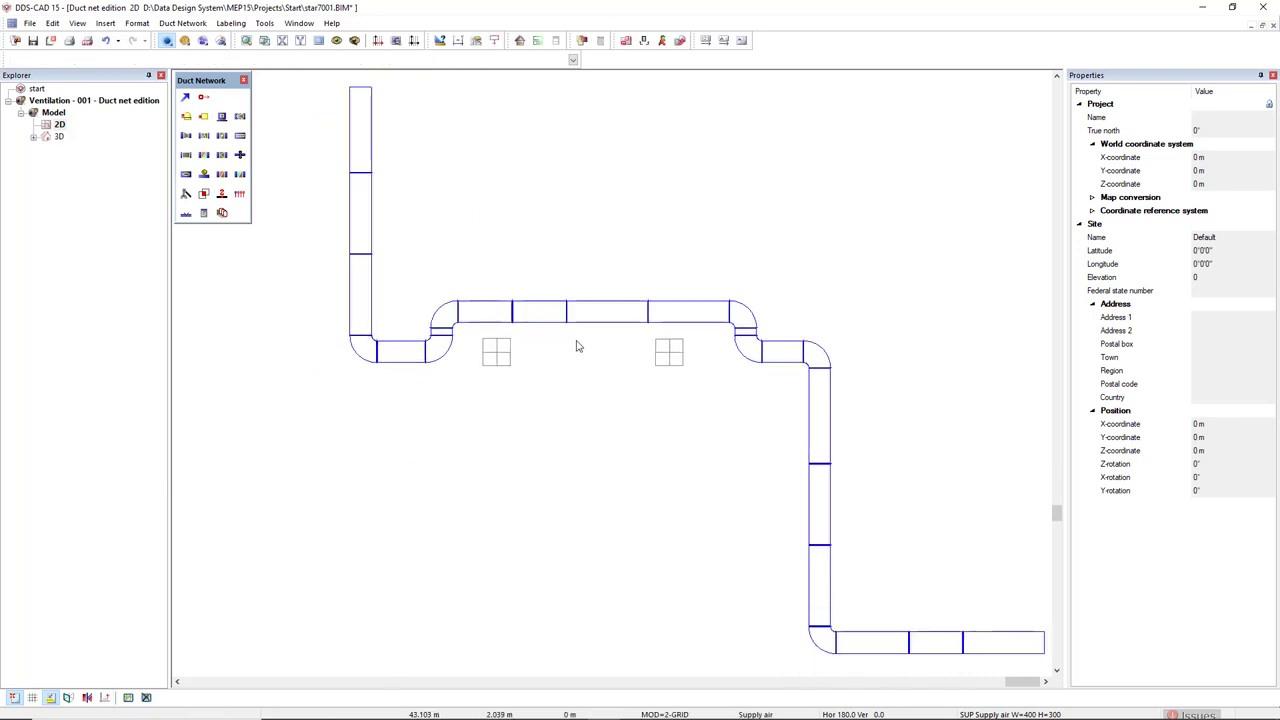
click(594, 314)
key(ctrl+a)
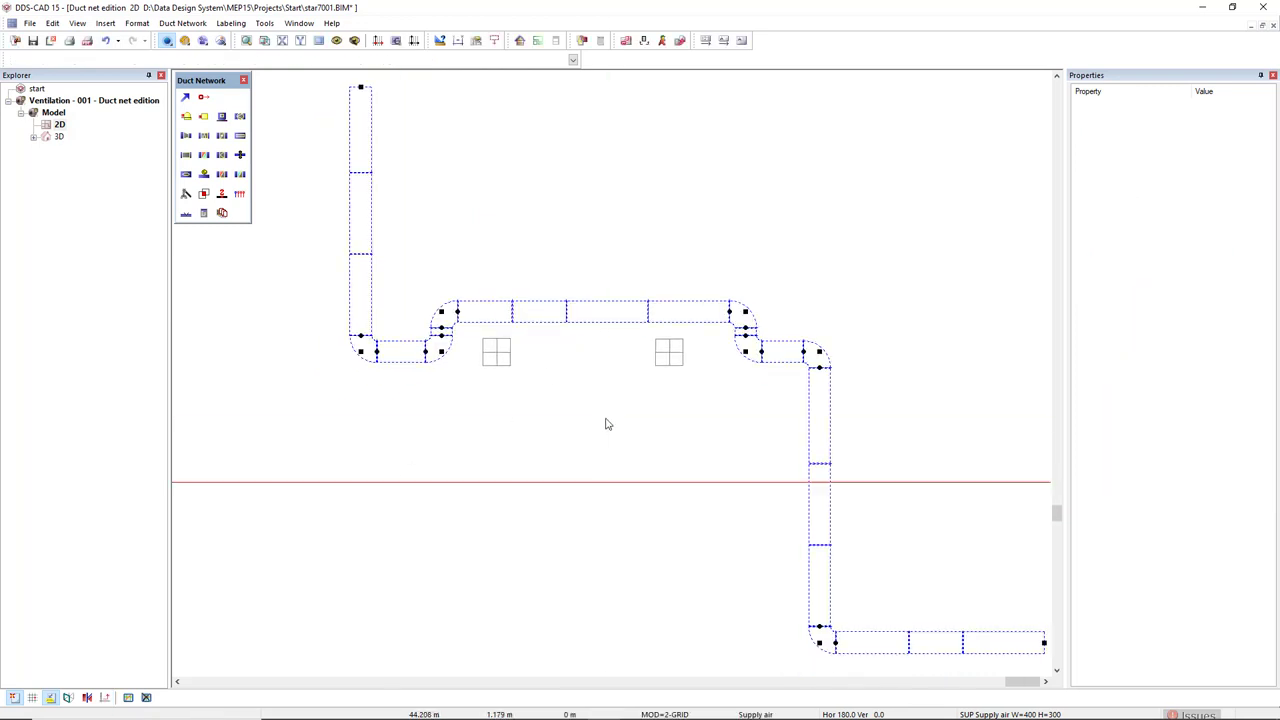
key(Escape)
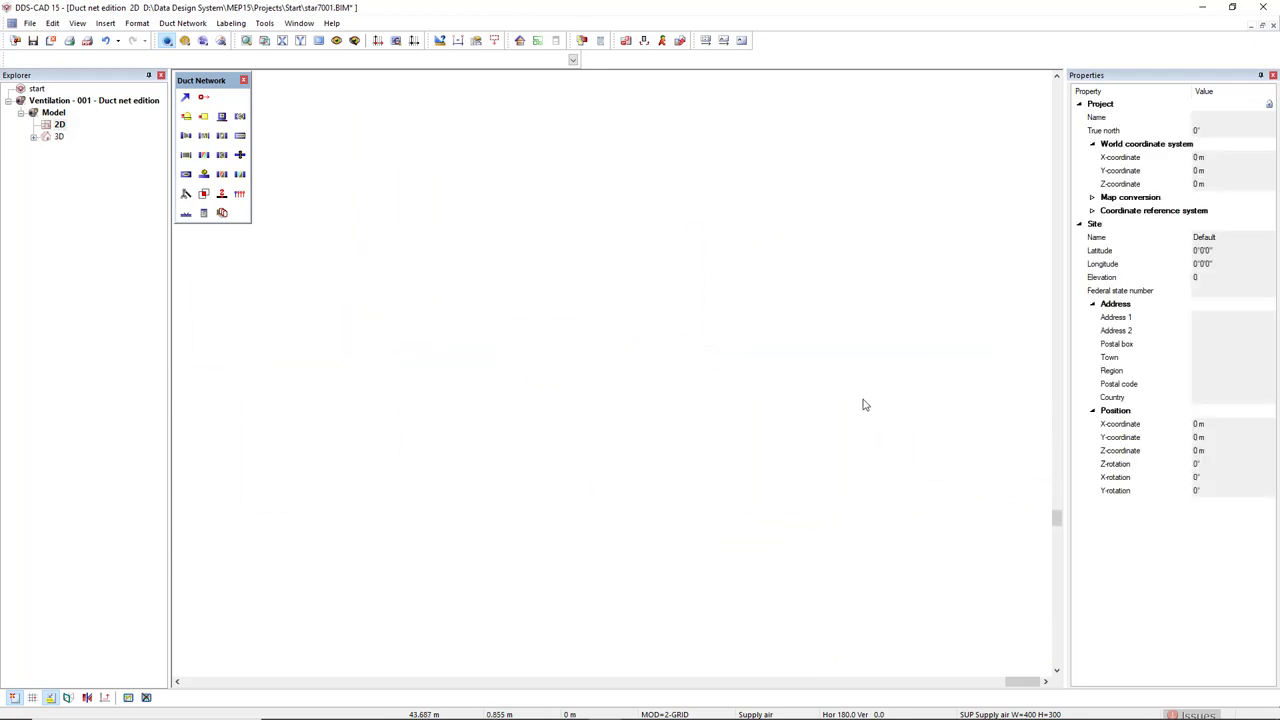
scroll(847, 420, down, 3)
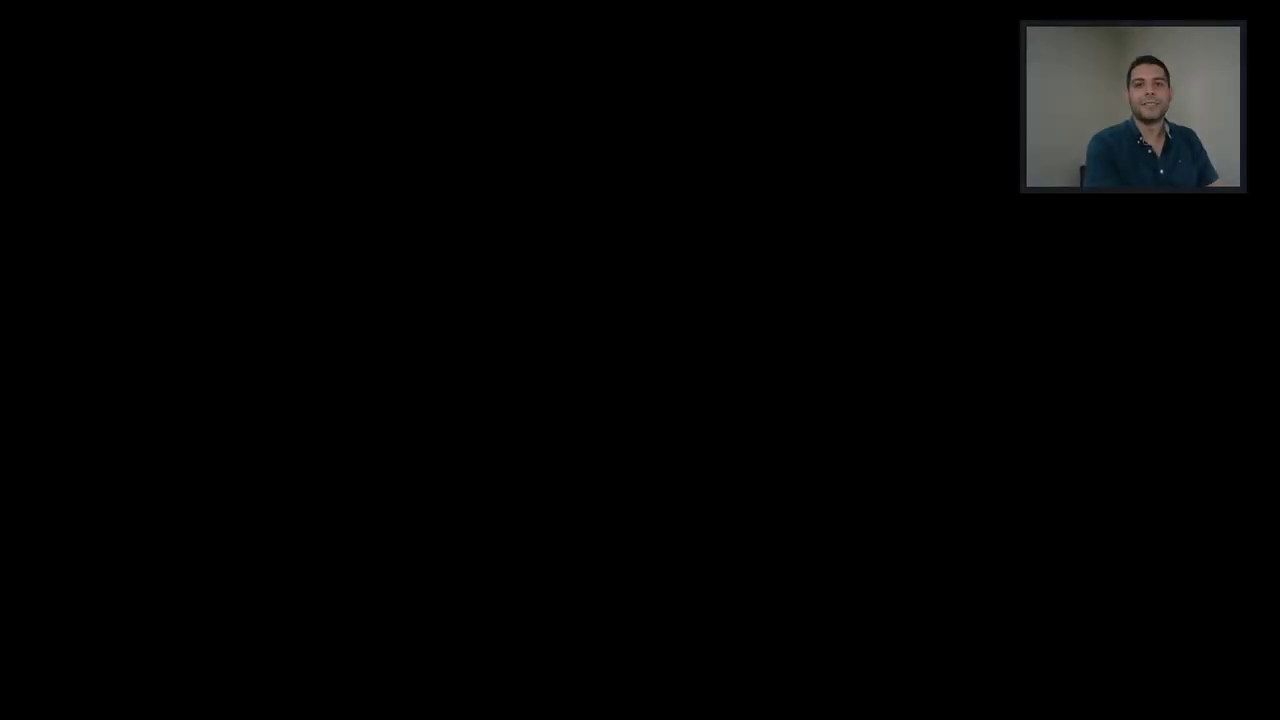